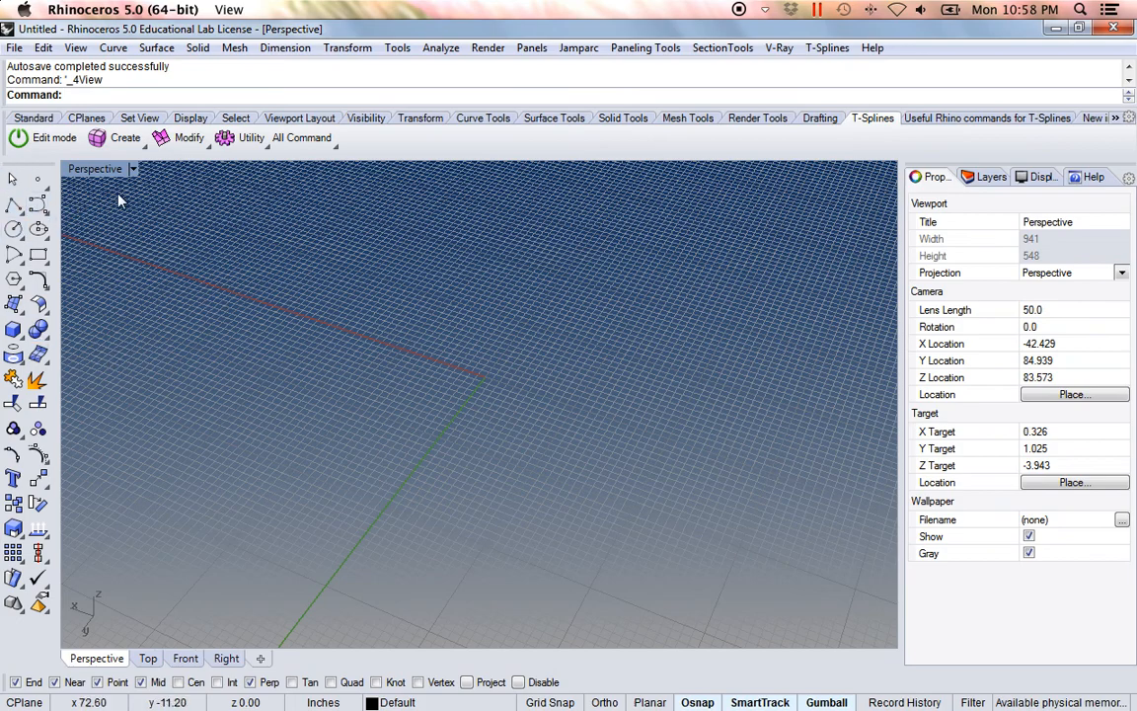
Step: Create a smooth T-Splines box with two faces along each axis, spanning freehand base corners near the origin
left_click(99, 141)
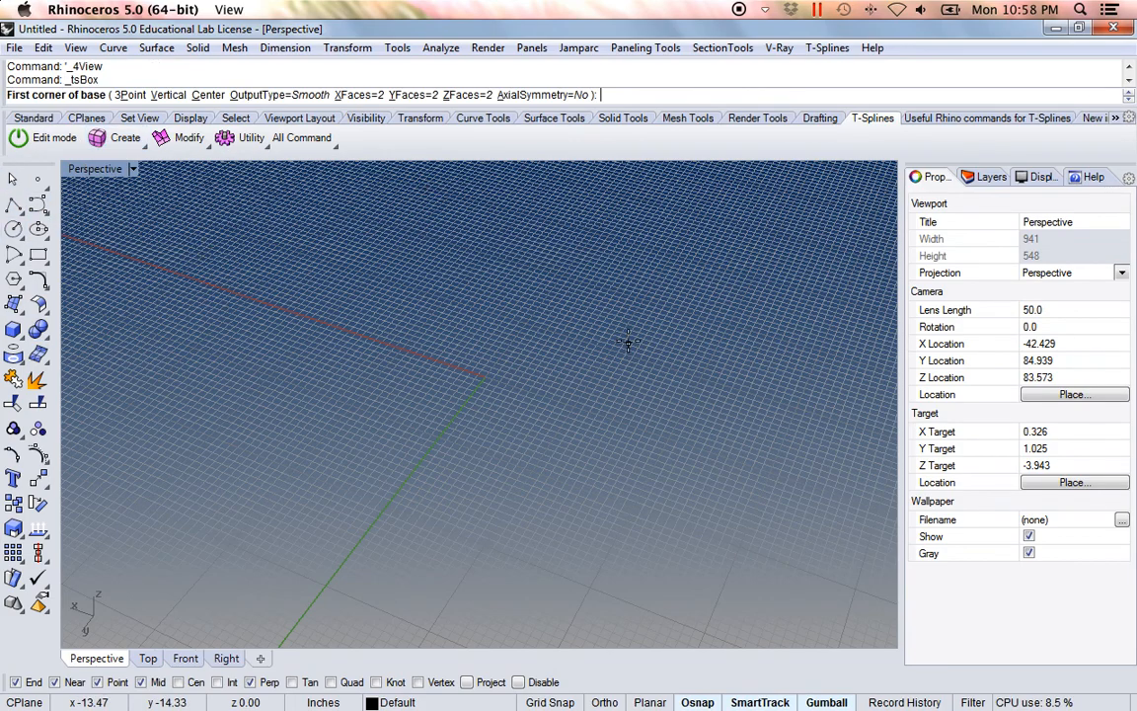
left_click(452, 321)
left_click(689, 538)
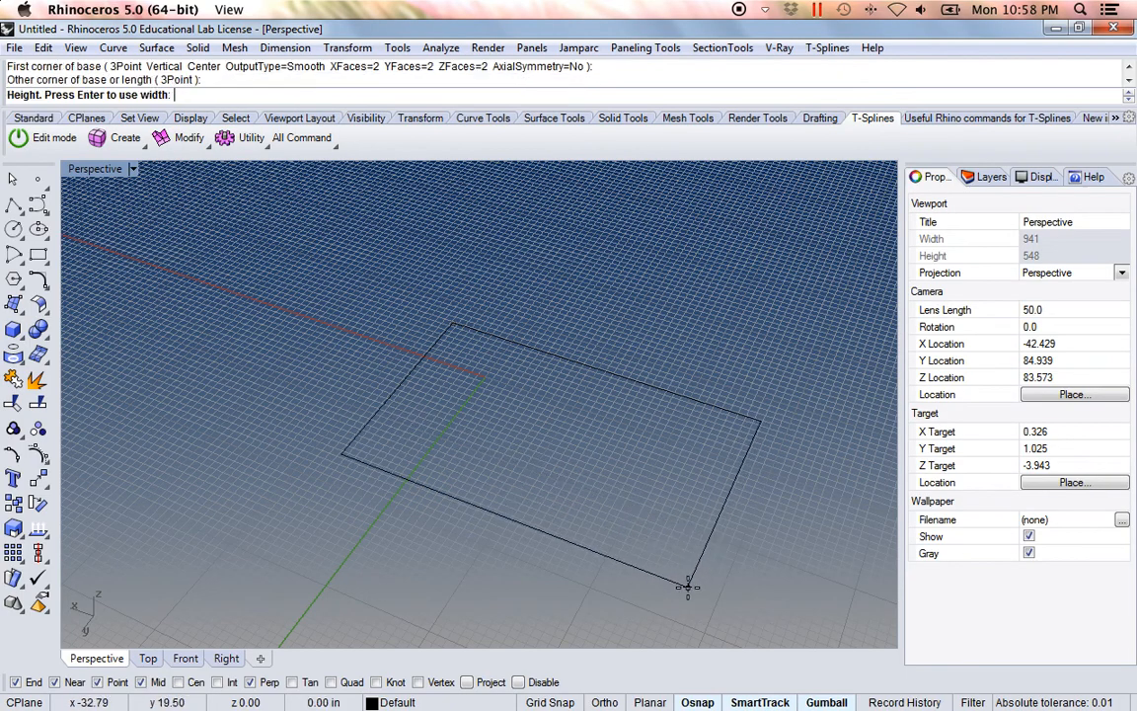
left_click(661, 361)
scroll(626, 404, "down", 4)
right_click_drag(626, 404, 485, 446, "shift")
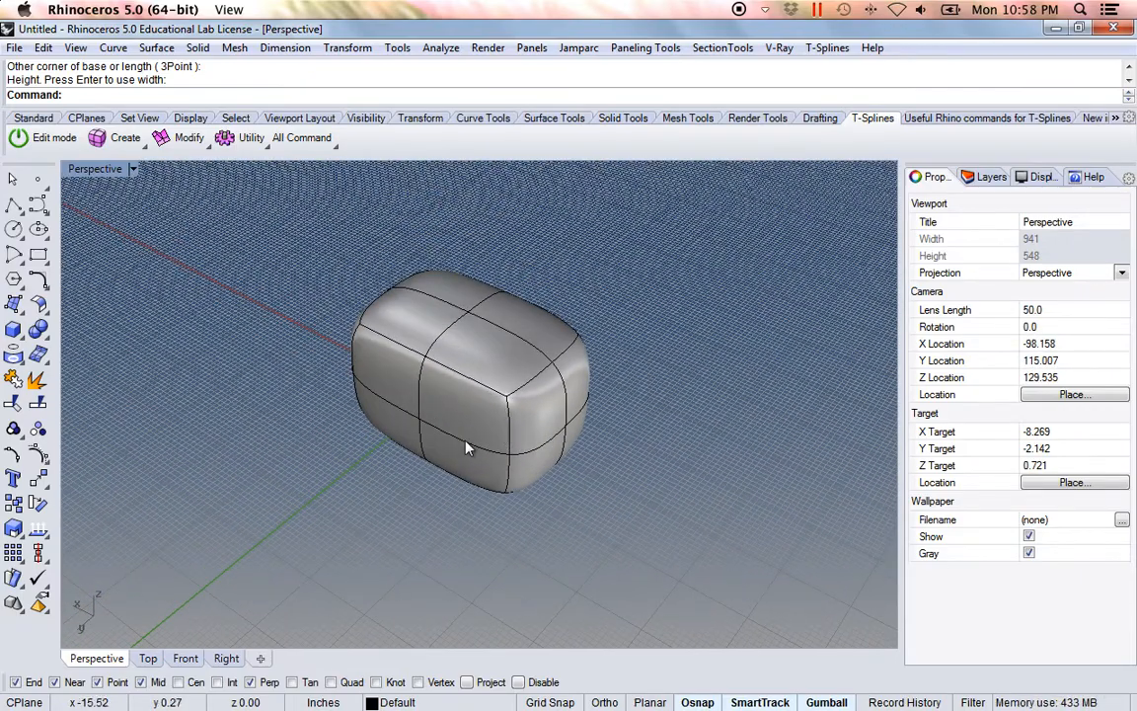
Step: Turn on T-Splines edit mode and select the whole box surface
left_click(54, 143)
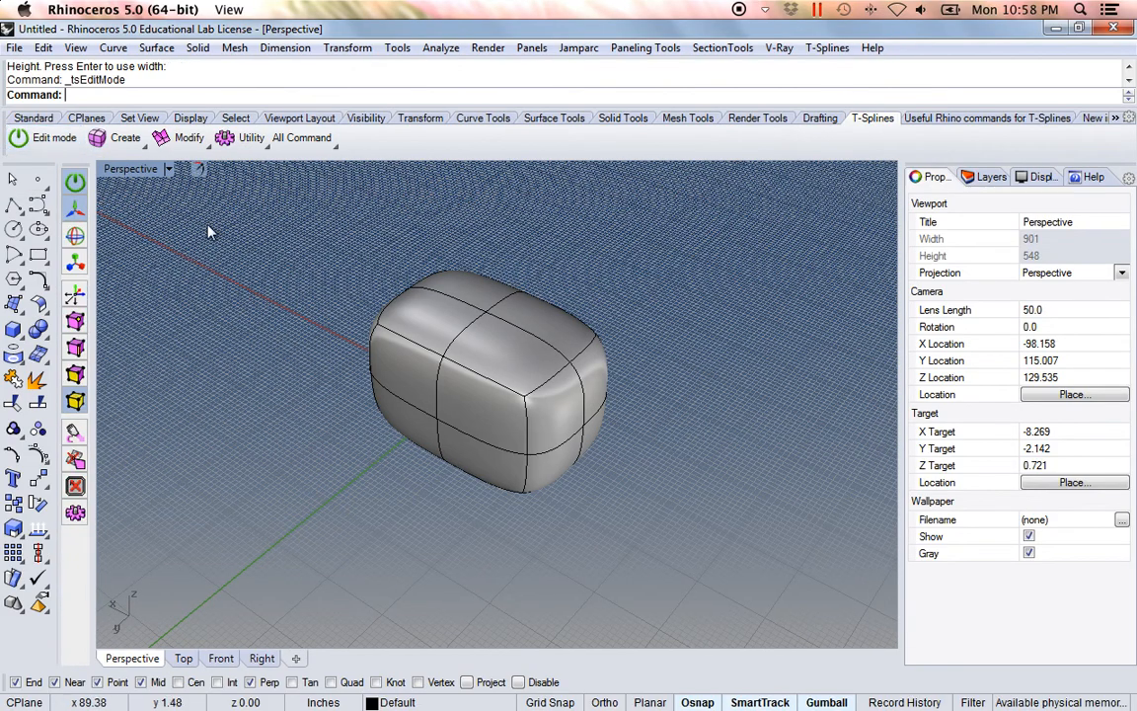
right_click_drag(250, 482, 289, 427, "shift")
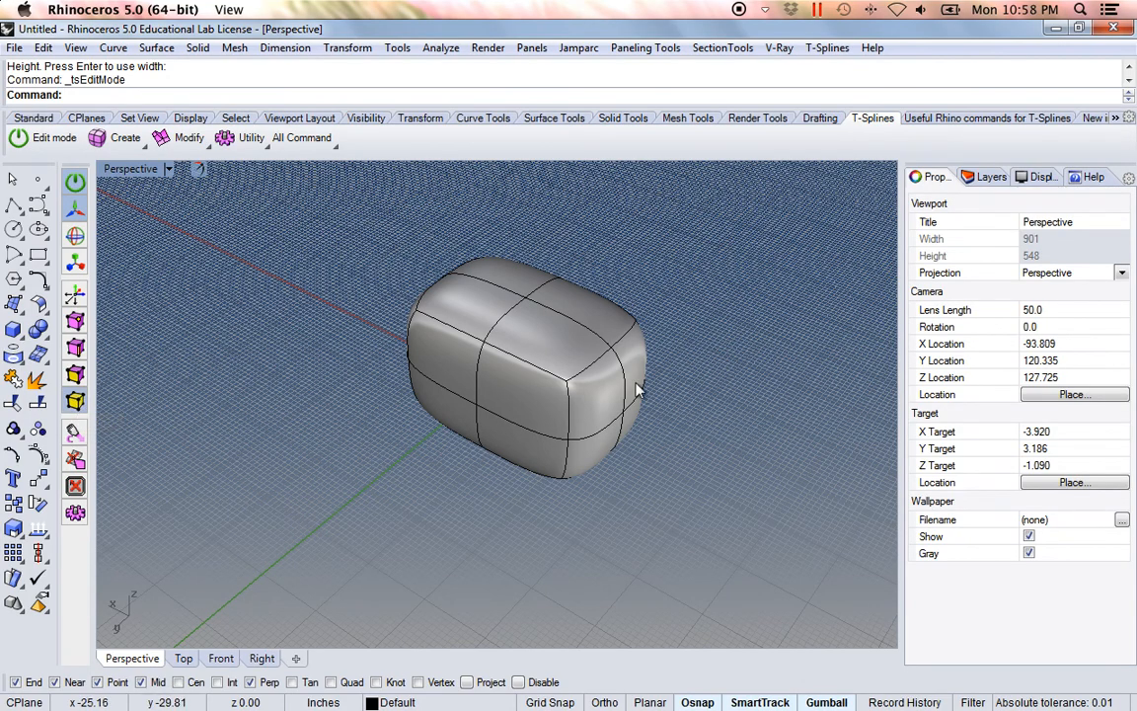
left_click(498, 375)
right_click_drag(664, 421, 538, 559)
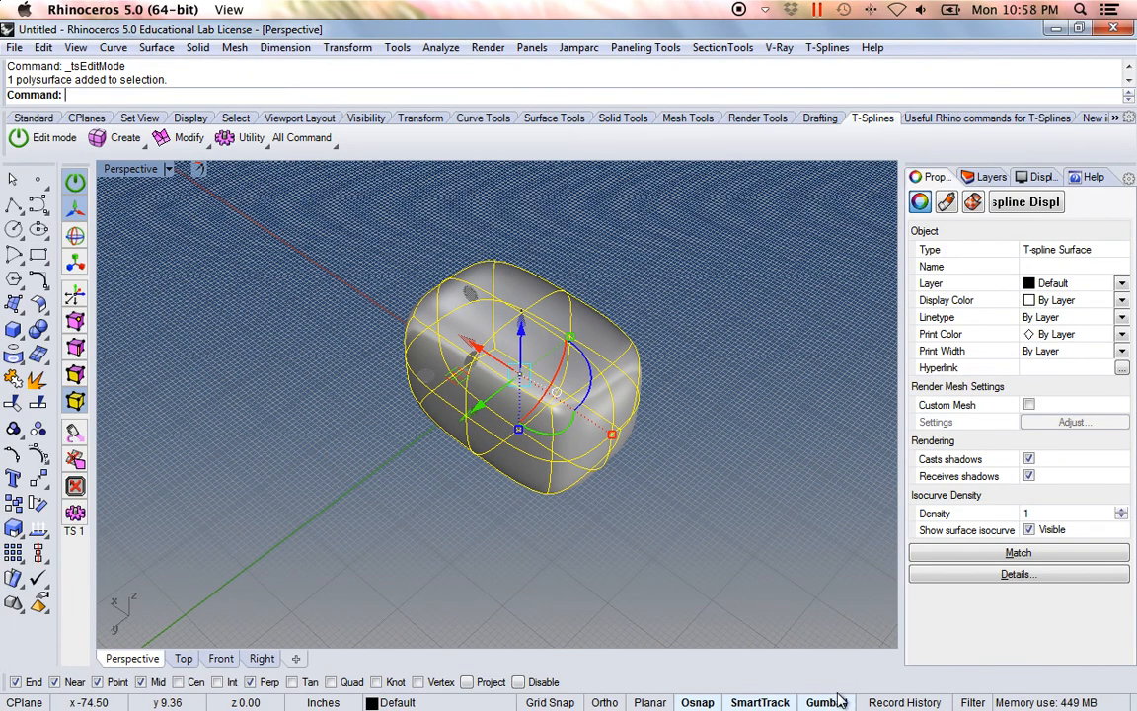
mouse_move(477, 405)
left_mouse_down()
mouse_move(437, 438)
mouse_move(473, 414)
left_mouse_up()
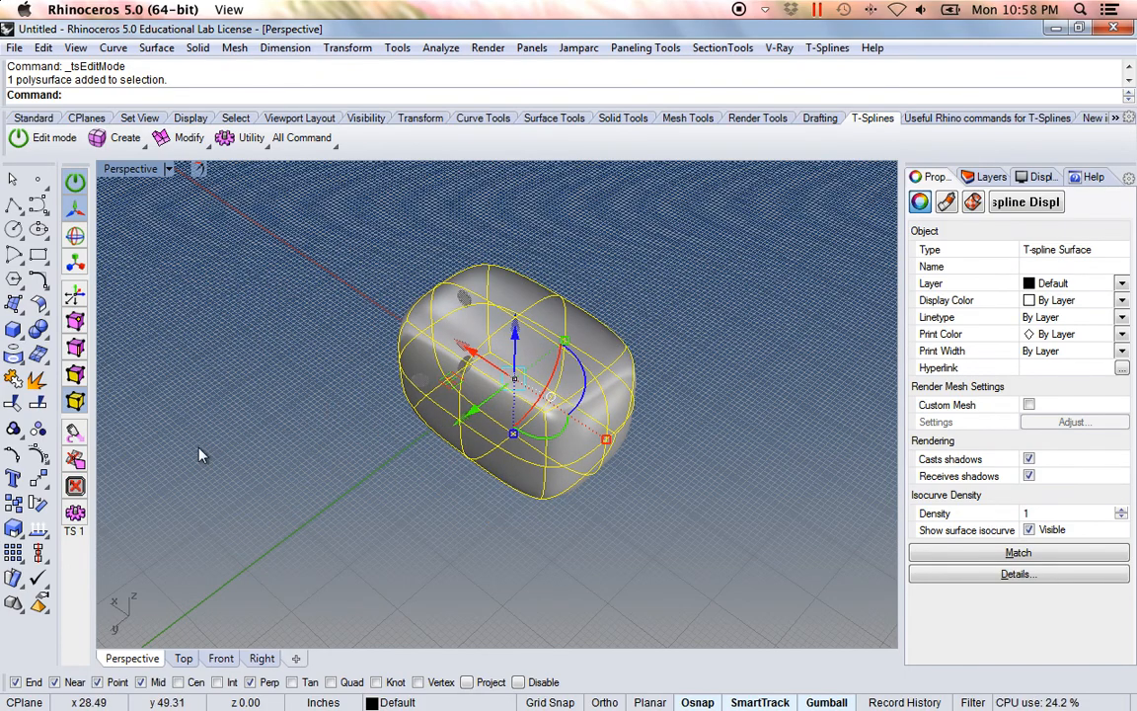
right_click_drag(296, 465, 330, 449, "shift")
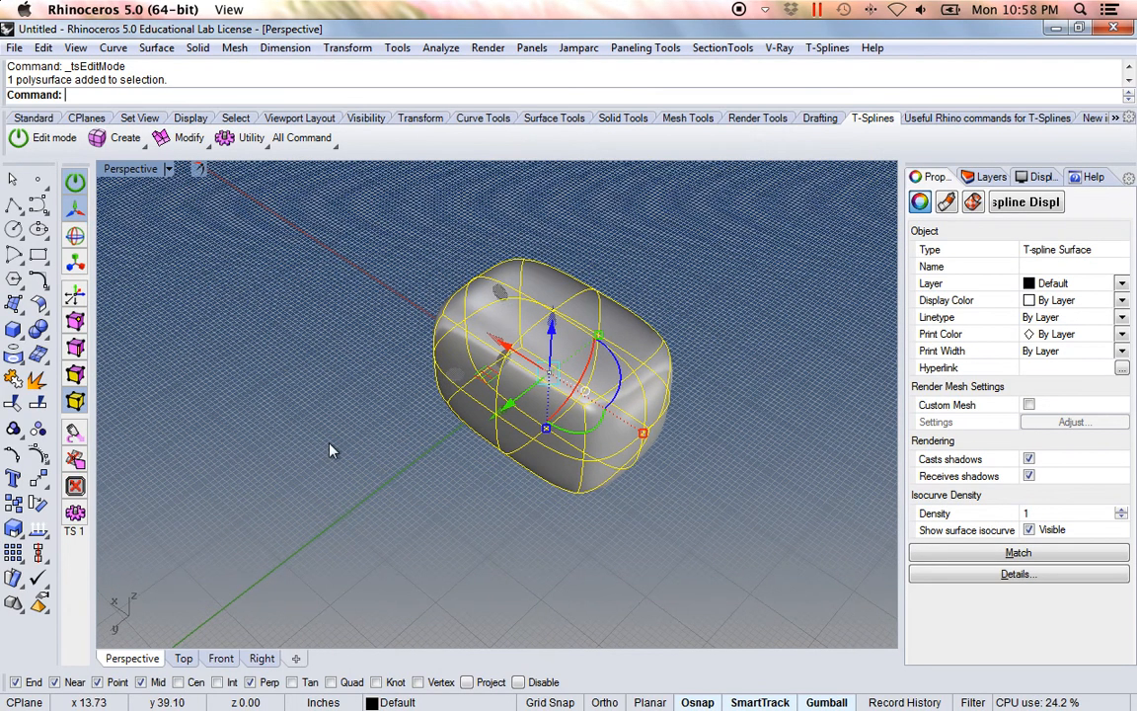
Step: Switch to face selection and pull one upper face on the box's long side outward
left_click(76, 375)
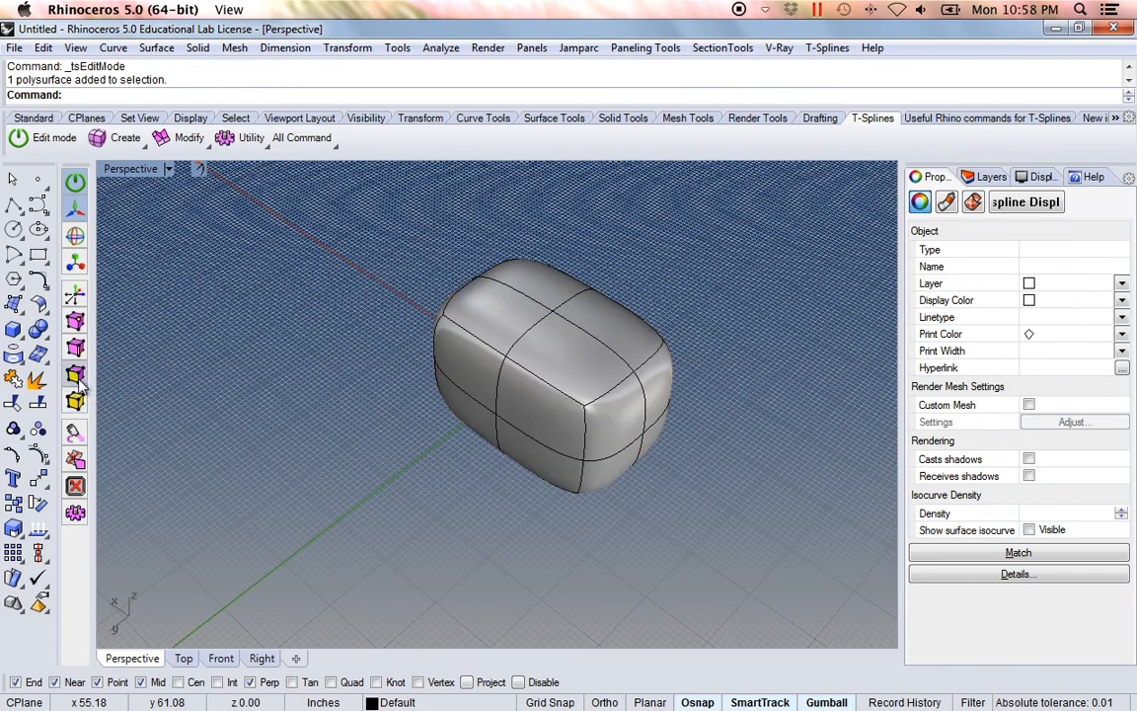
left_click(533, 416)
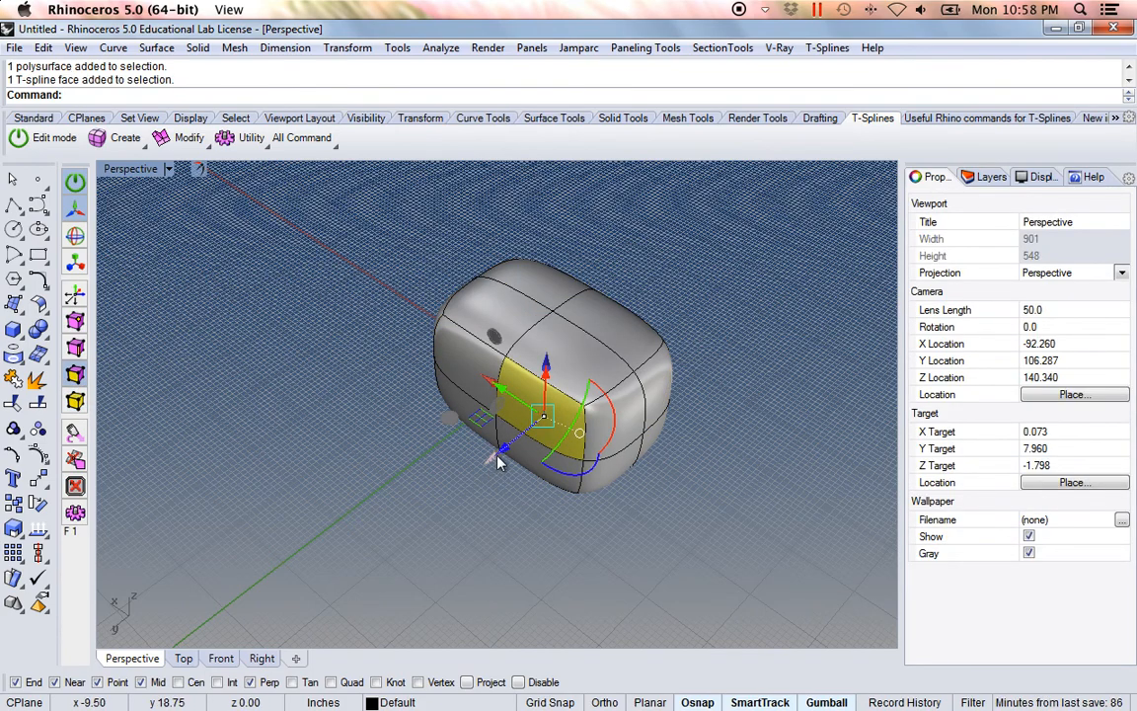
right_click_drag(503, 453, 594, 443)
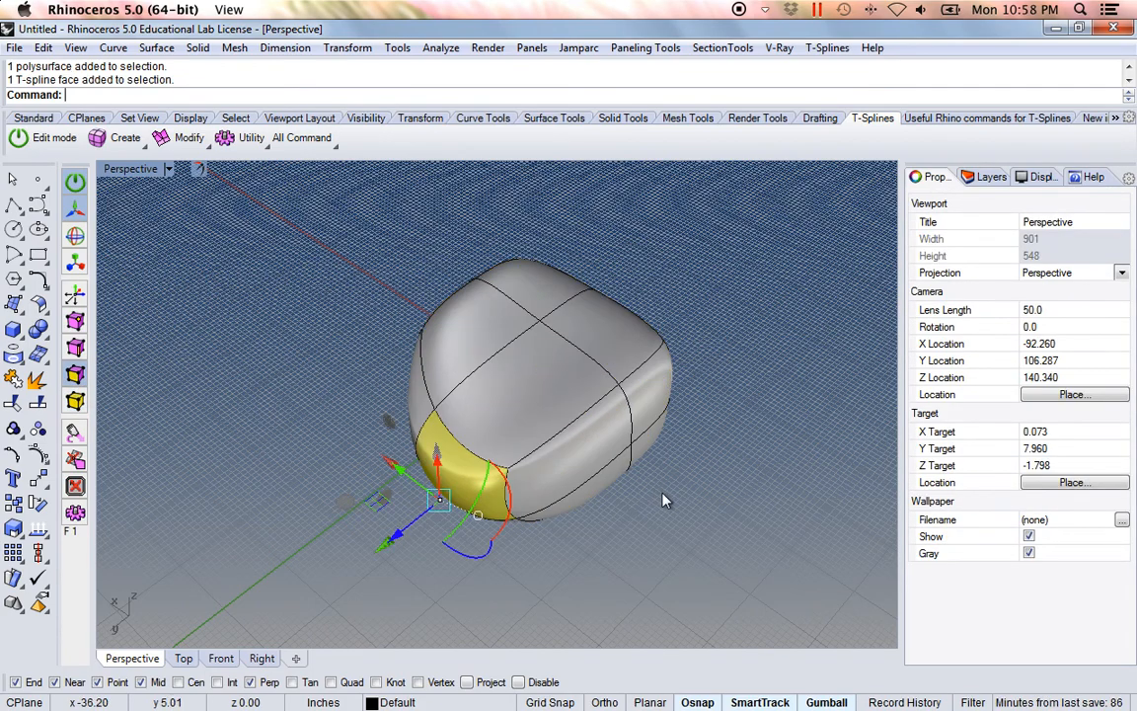
Step: Select the four faces at one end of the box, then pull them outward and rotate them
right_click_drag(723, 464, 578, 498)
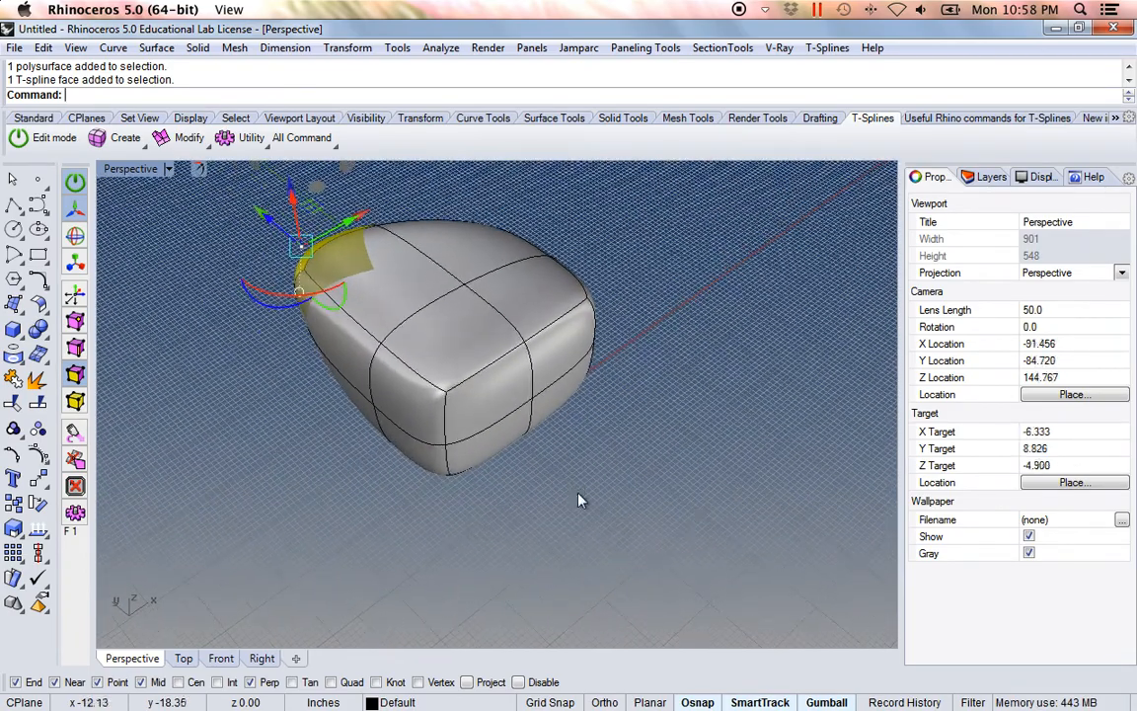
left_click(546, 476)
left_click(508, 413)
left_click(567, 342, "shift")
left_click(480, 453, "shift")
left_click(567, 392, "shift")
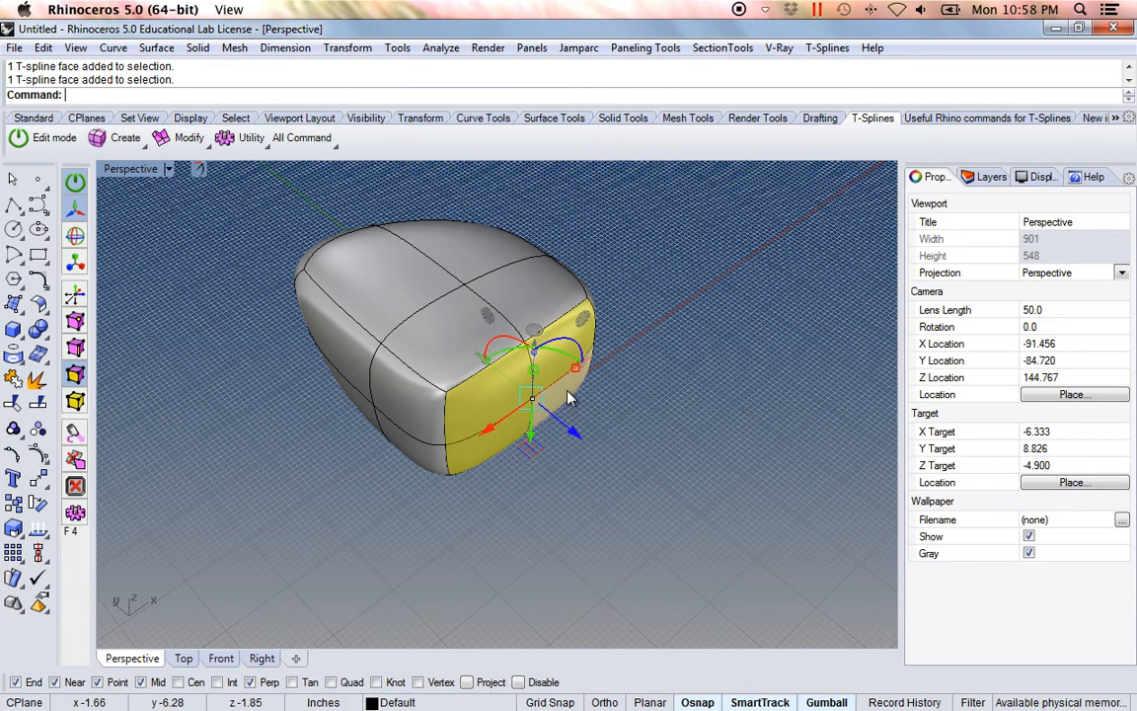
left_click_drag(573, 435, 675, 451)
right_click_drag(651, 431, 642, 467)
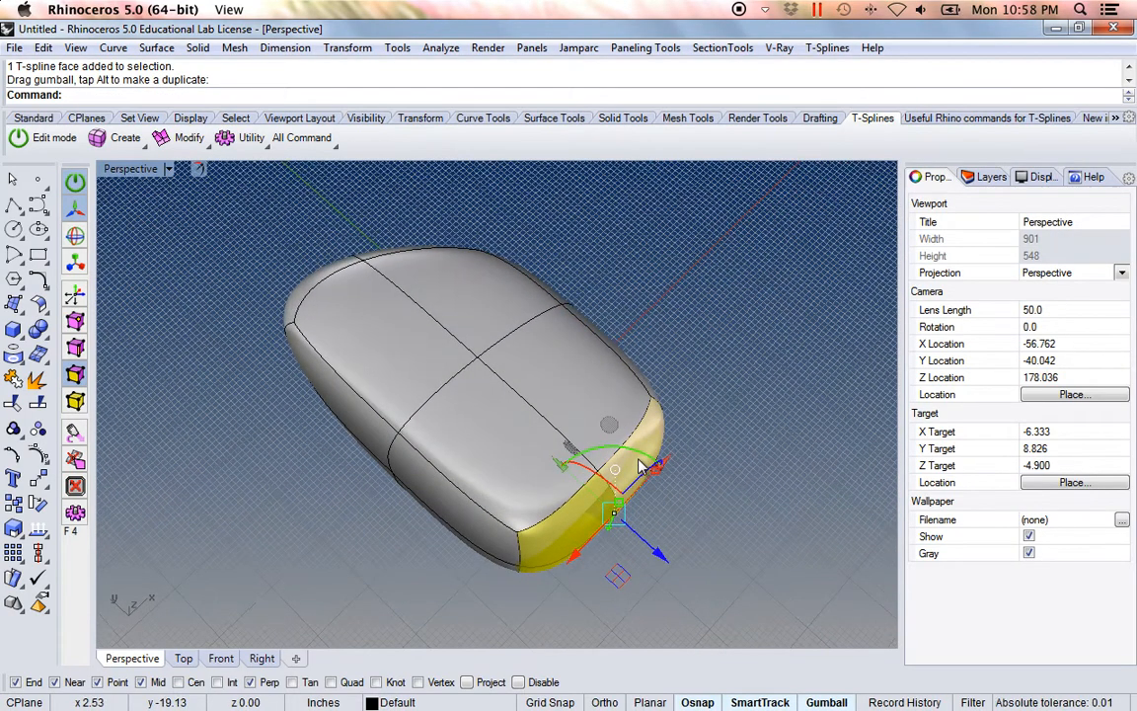
left_click_drag(640, 460, 677, 490)
right_click_drag(510, 526, 232, 441)
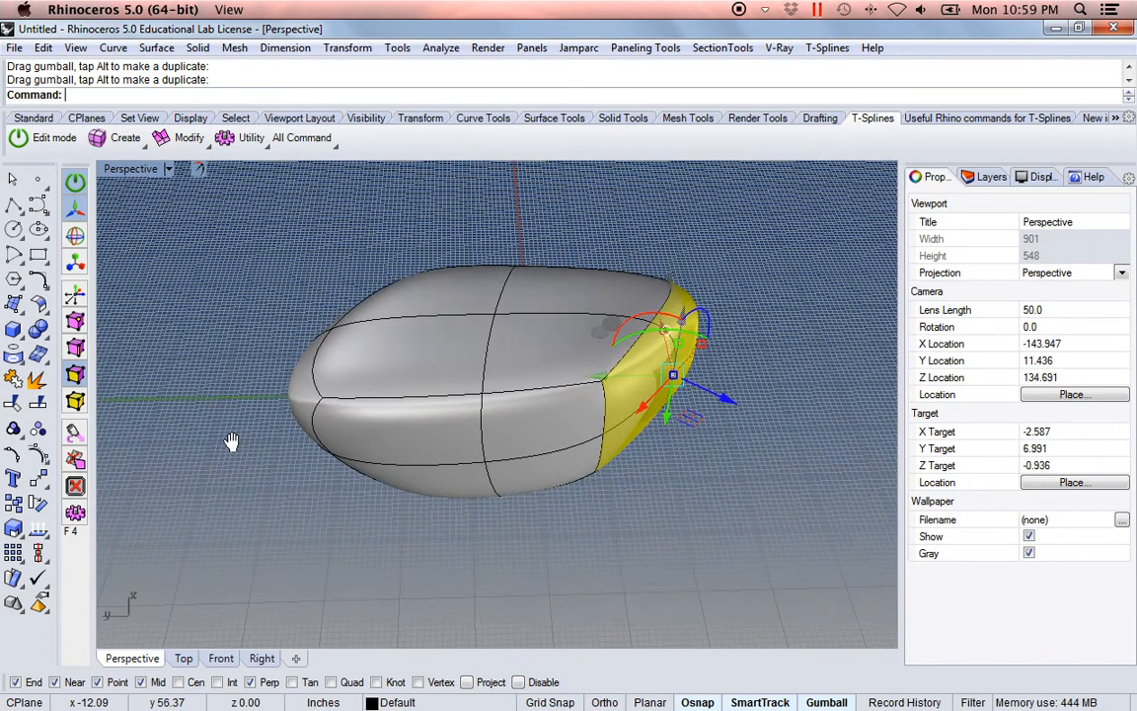
Step: Switch to edge selection and raise one edge on top of the body straight up
left_click(76, 349)
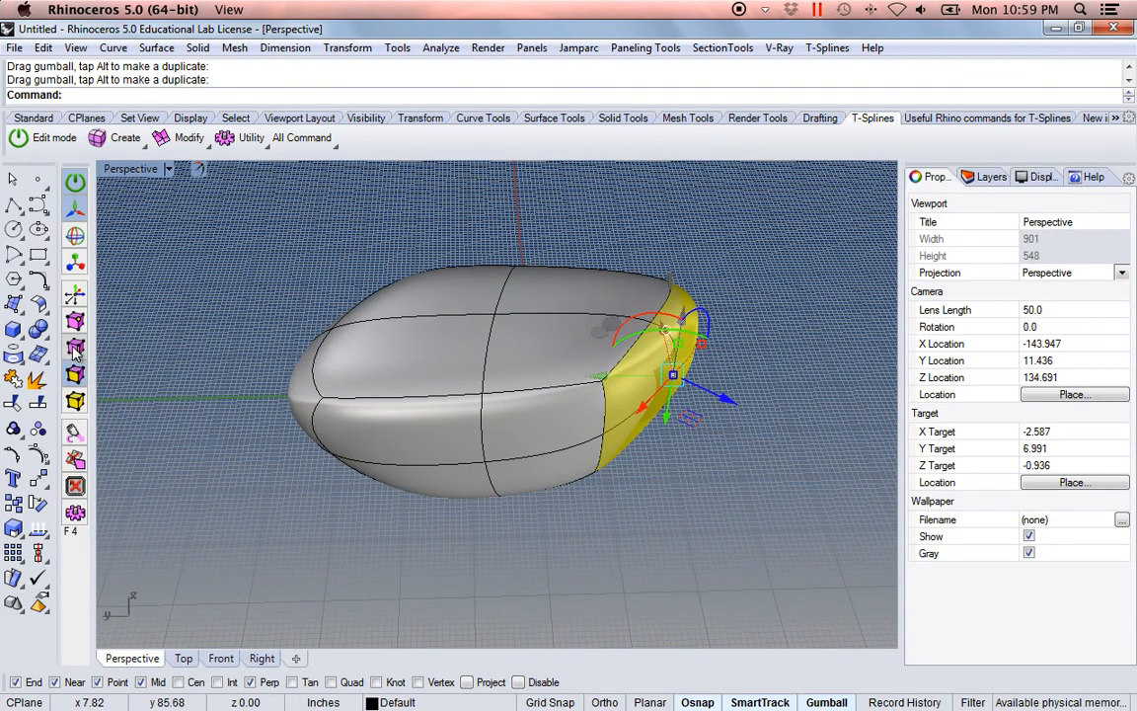
left_click(486, 383)
right_click_drag(664, 416, 505, 363)
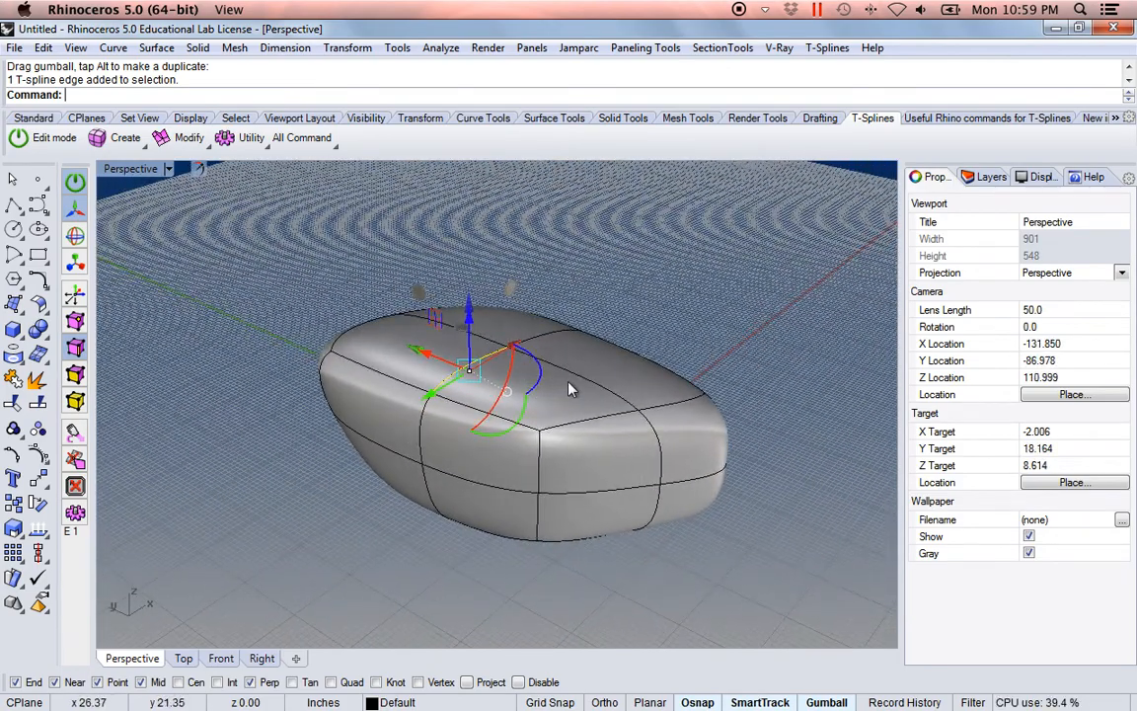
left_click_drag(469, 318, 467, 193)
right_click_drag(750, 341, 462, 419)
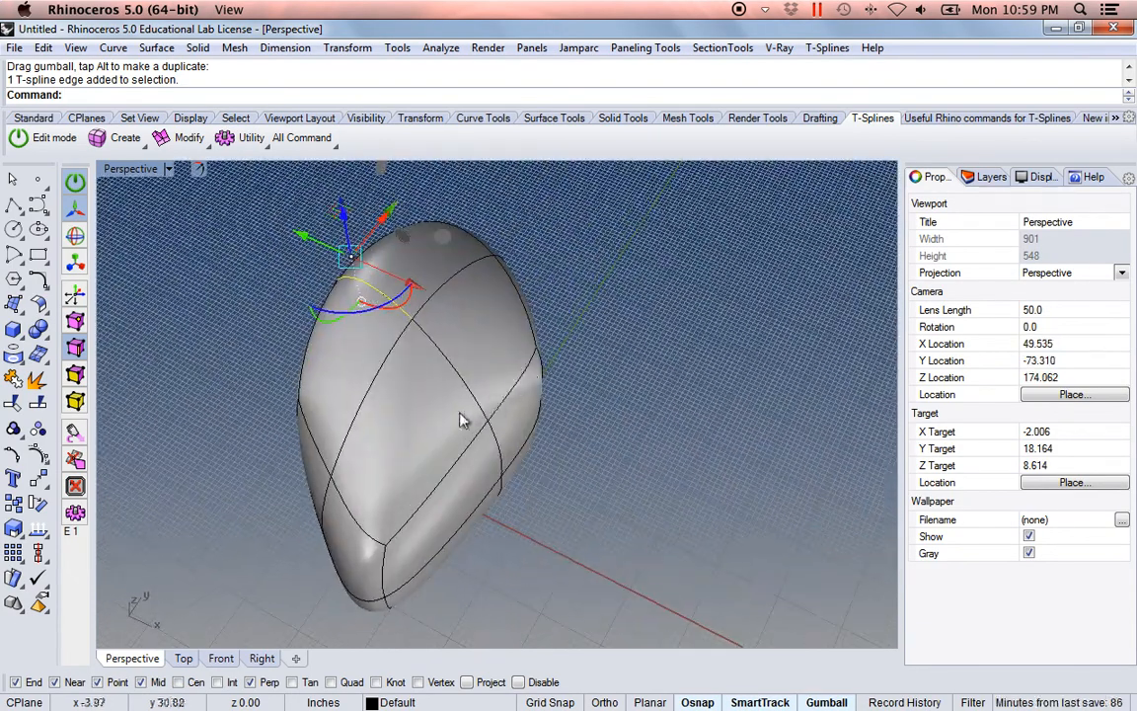
Step: Select the full eight-edge loop around the body, then scale and move it to reshape the surface
double_click(368, 402)
right_click_drag(405, 395, 619, 357)
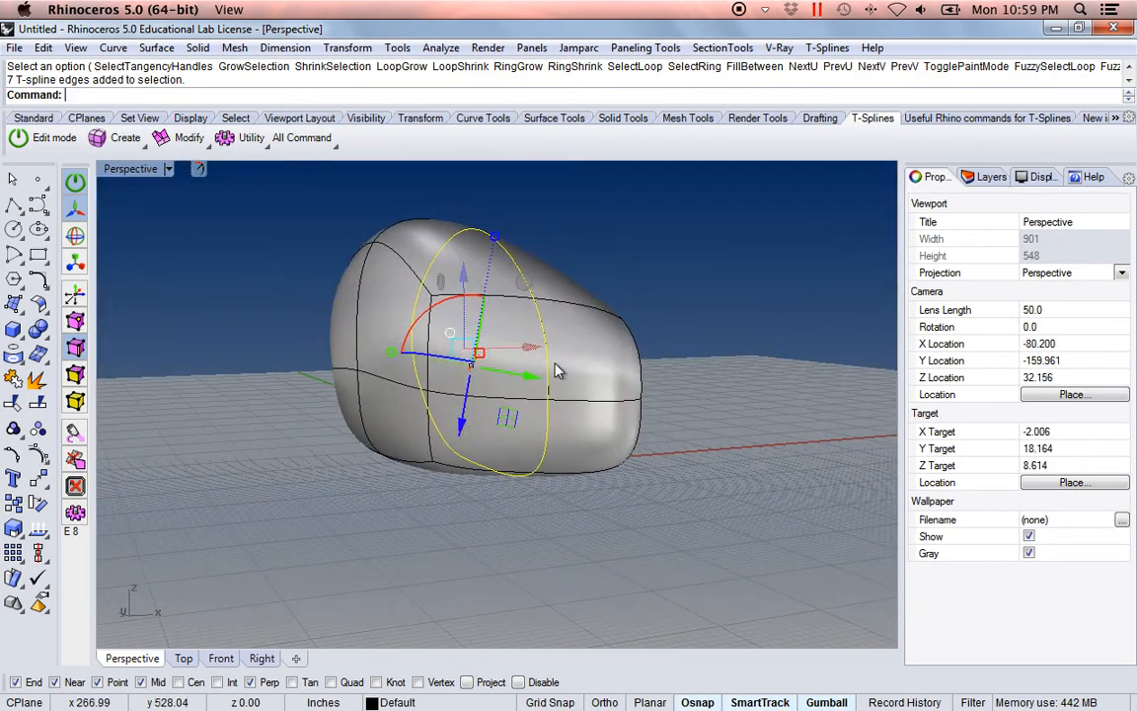
right_click_drag(301, 350, 534, 496)
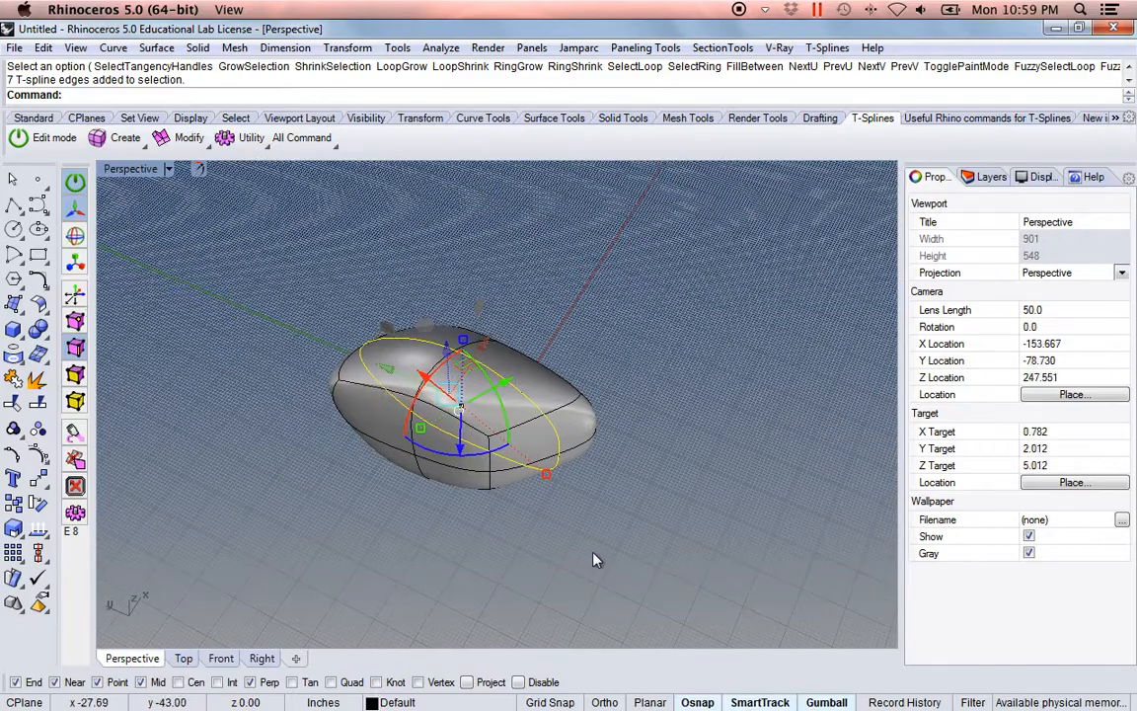
left_click_drag(546, 475, 610, 524)
right_click_drag(493, 437, 501, 374)
left_click_drag(443, 315, 432, 221)
right_click_drag(495, 424, 514, 494)
left_click(297, 437)
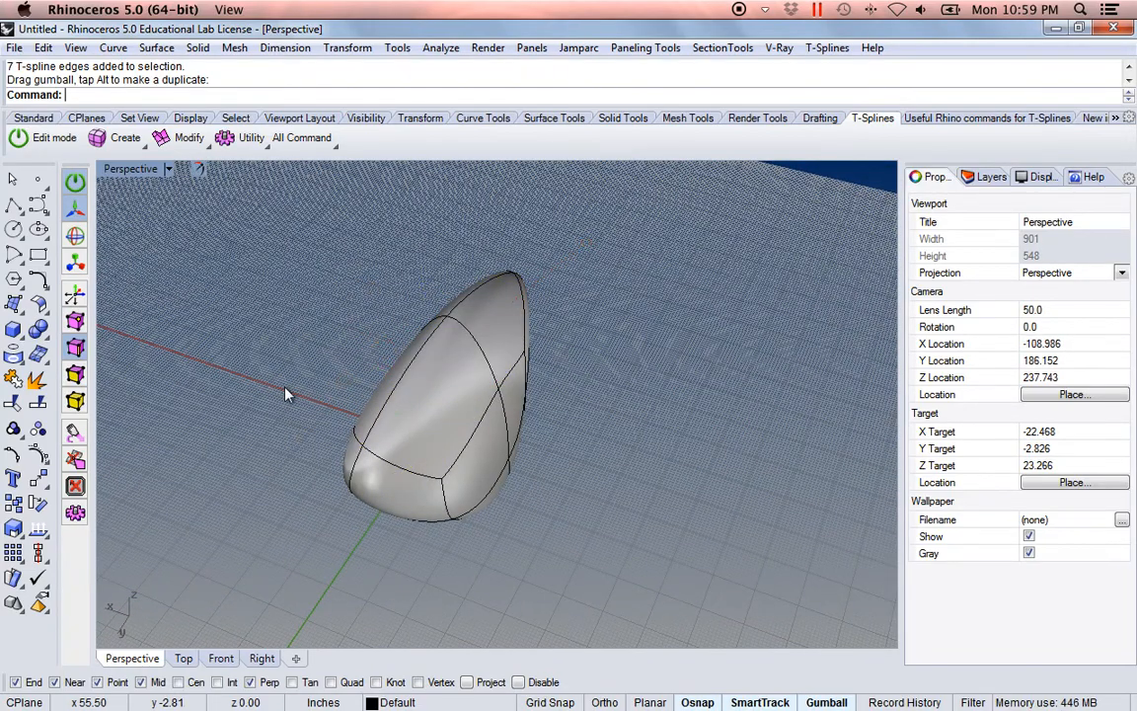
Step: Switch to vertex selection and move a group of six control vertices at one end of the body
left_click(77, 325)
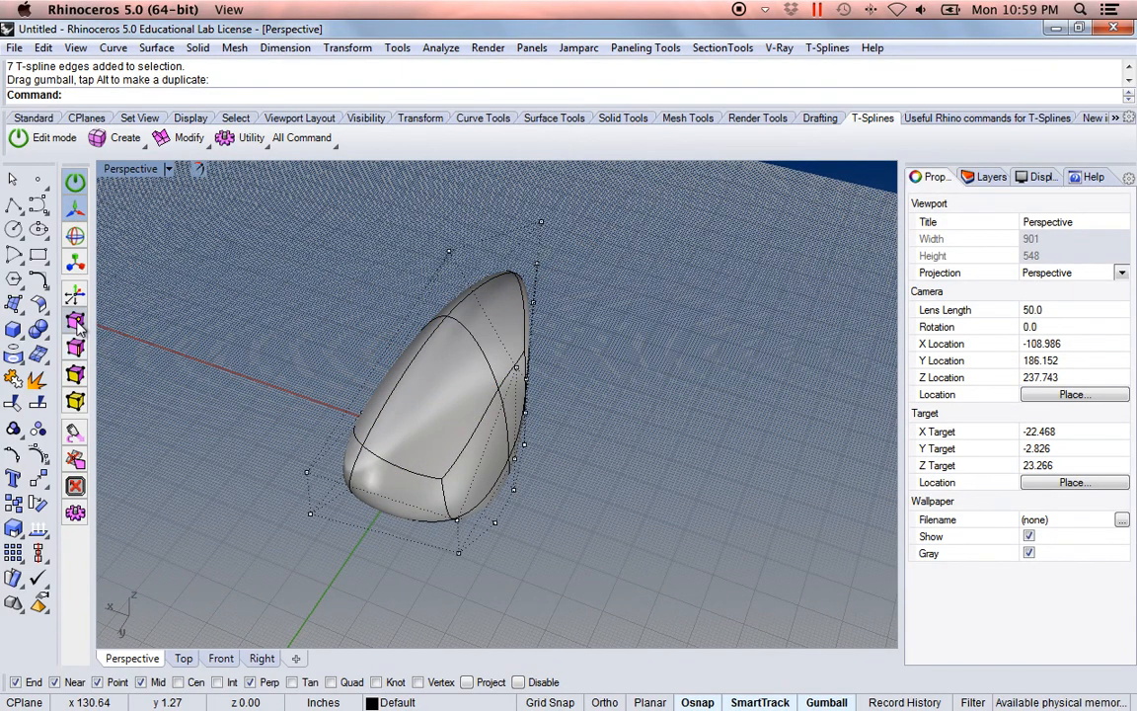
right_click_drag(430, 413, 393, 470)
left_click_drag(368, 404, 400, 483)
right_click_drag(402, 479, 544, 394)
right_click_drag(515, 474, 380, 456)
left_click_drag(362, 449, 258, 479)
right_click_drag(430, 502, 556, 424)
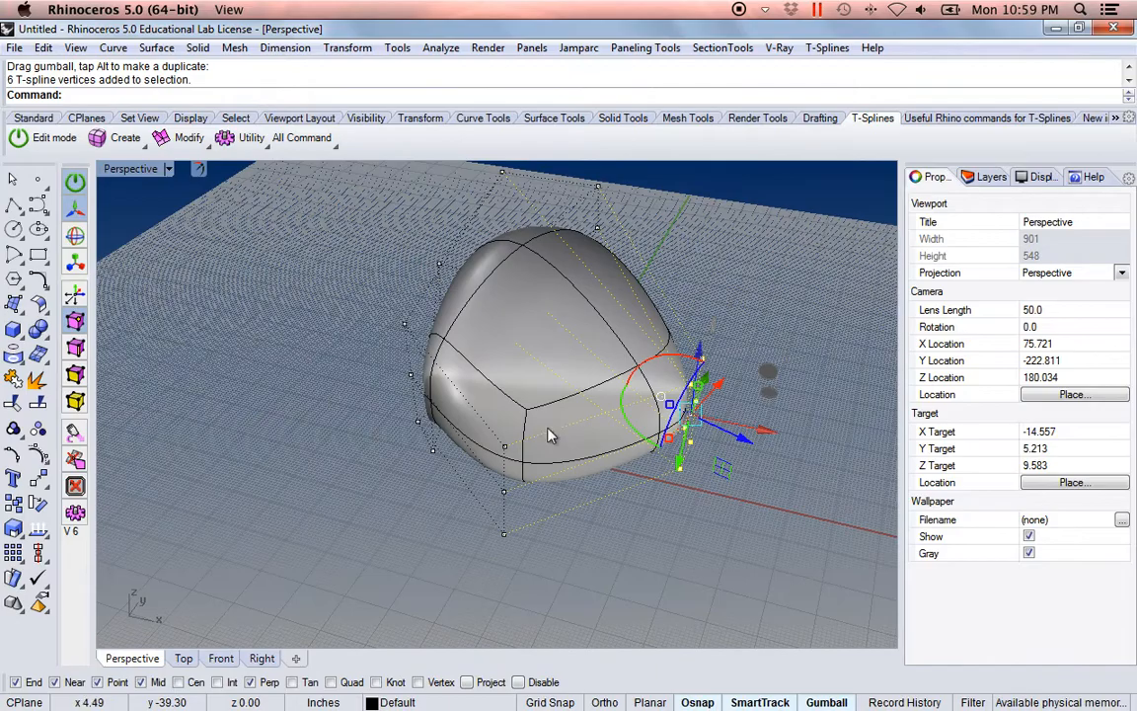
Step: Select a single control vertex at the body's end and pull it outward to form a point
left_click(410, 381)
right_click_drag(317, 416, 269, 499)
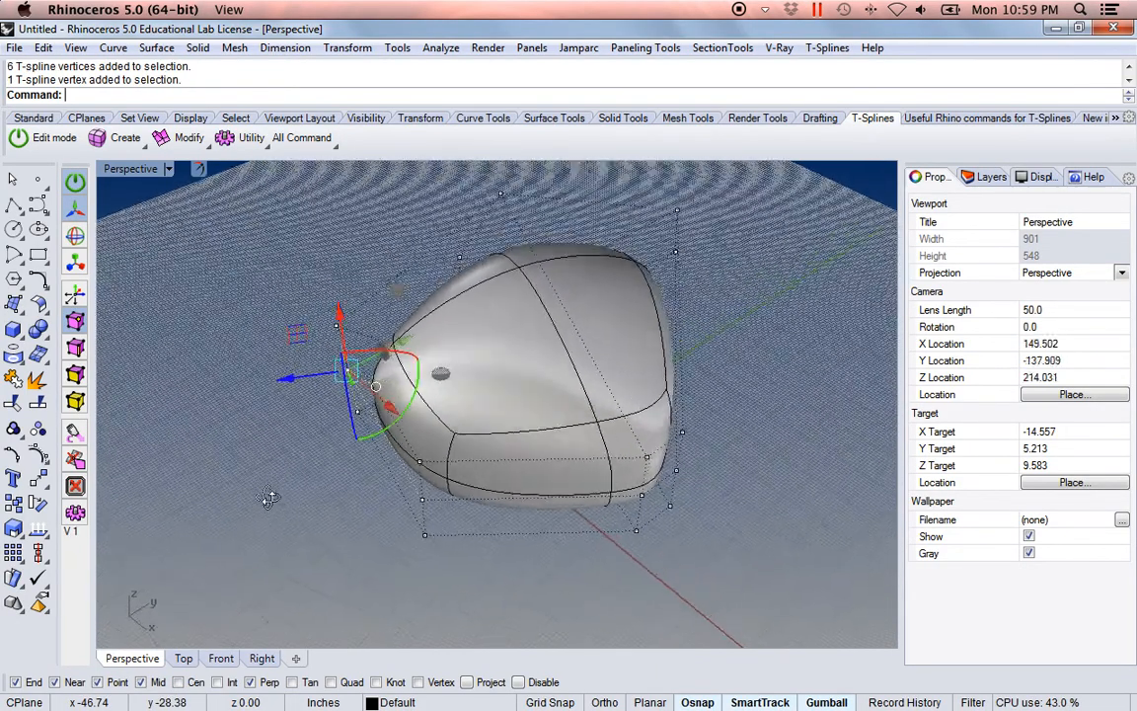
left_click_drag(406, 352, 332, 395)
right_click_drag(287, 464, 500, 470)
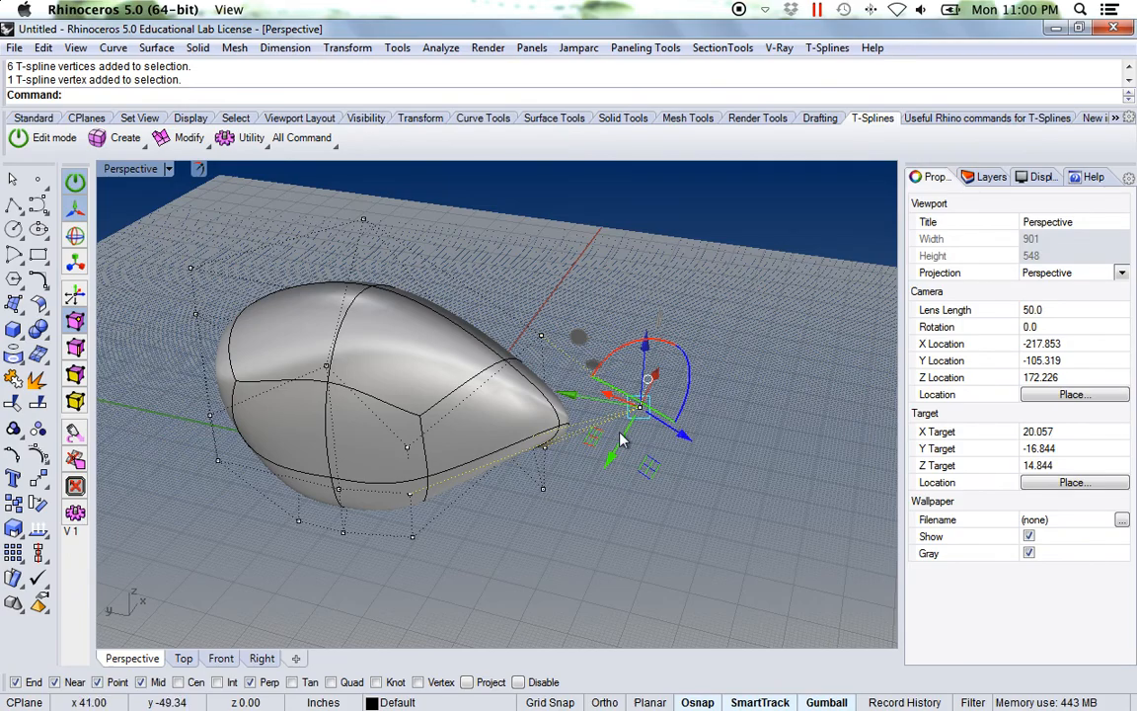
right_click_drag(676, 515, 641, 505)
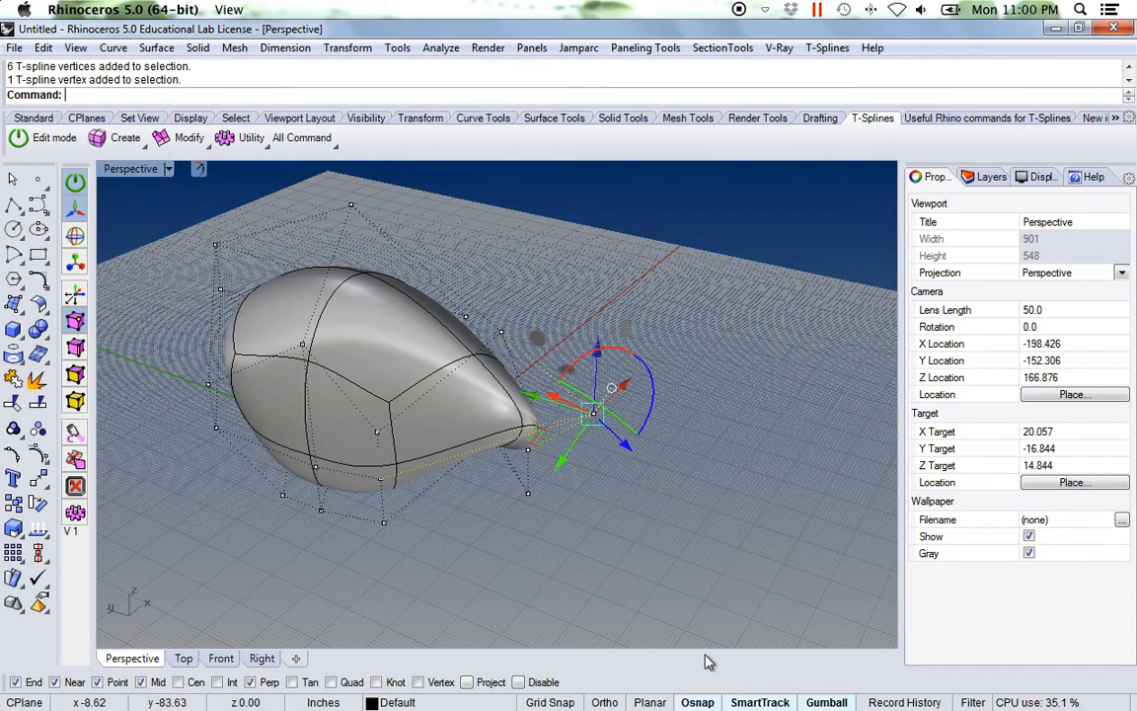
Step: Turn Gumball off to move the pulled-out vertex with the T-Splines manipulator, and turn Gumball back on
left_click(825, 702)
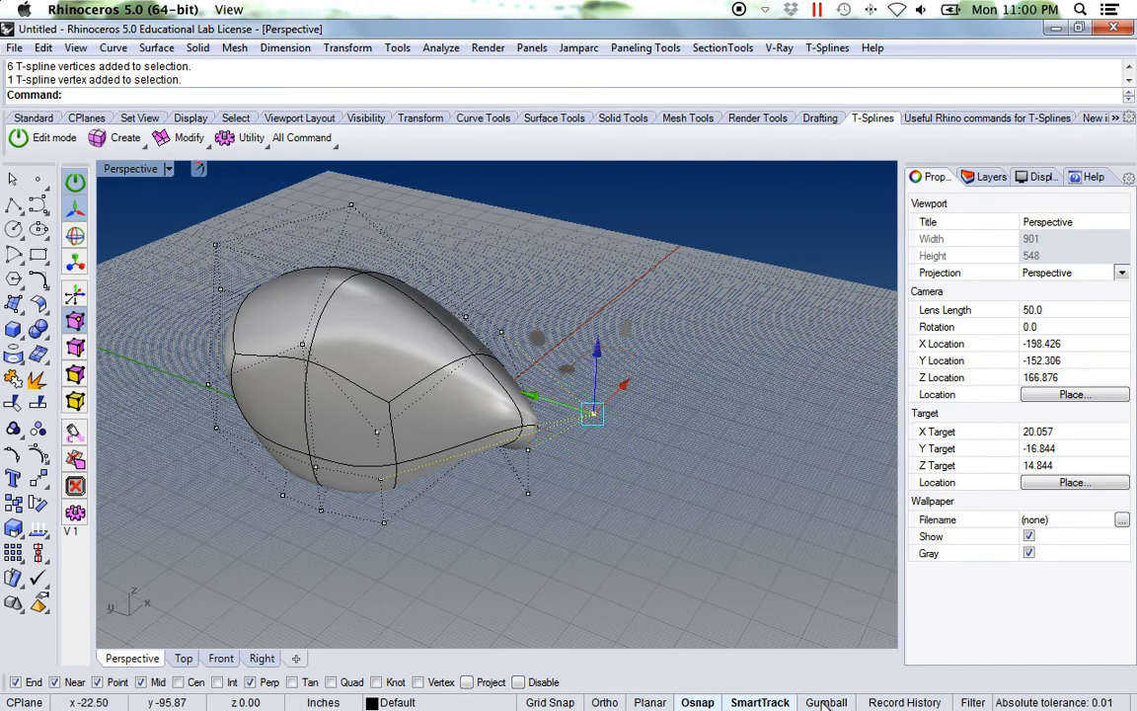
right_click_drag(651, 477, 553, 421)
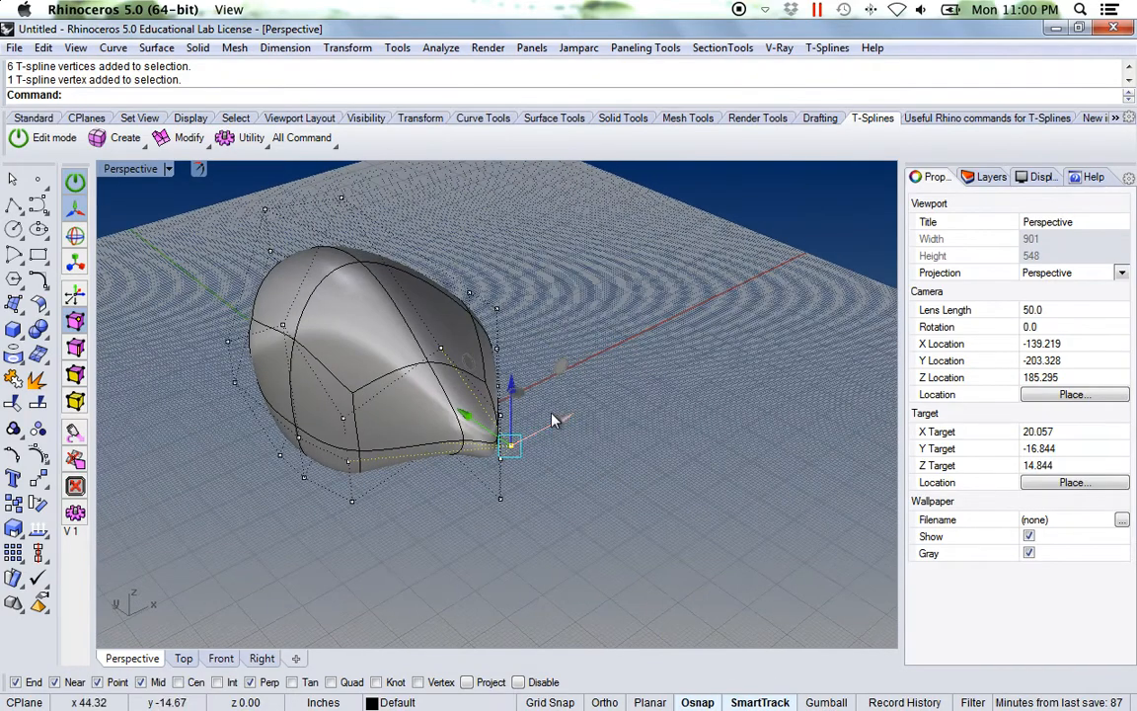
left_click_drag(510, 387, 511, 326)
right_click_drag(555, 467, 580, 384)
left_click_drag(576, 382, 716, 393)
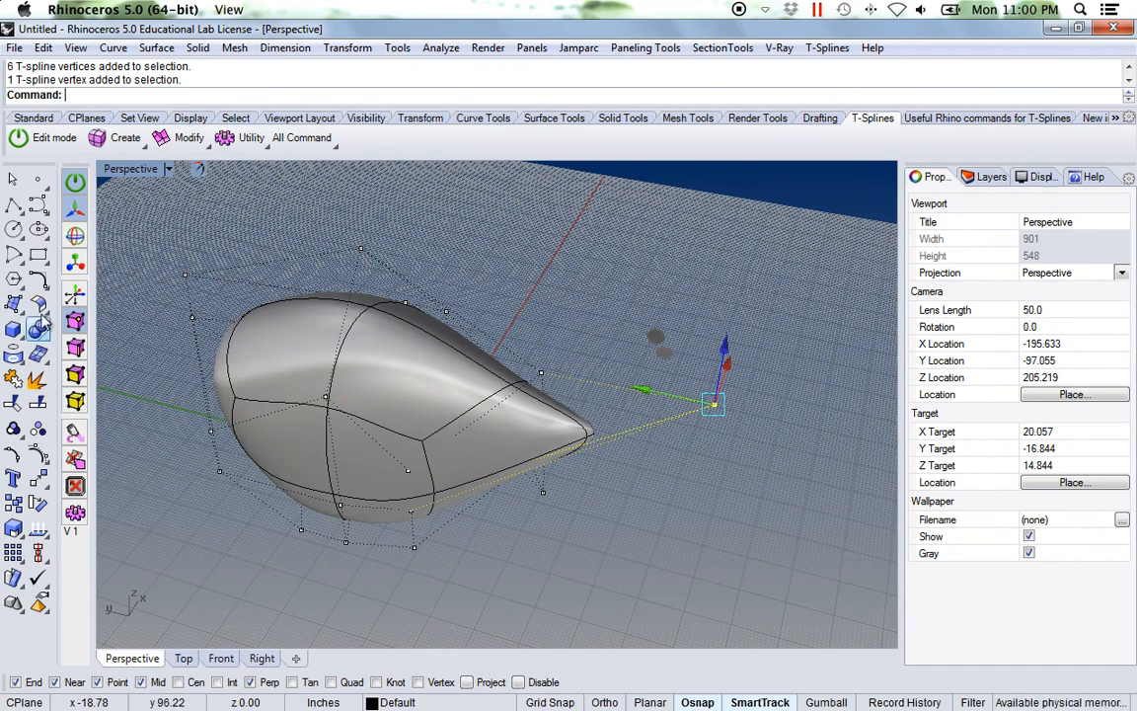
left_click(828, 702)
Step: Select five control vertices at one end of the body and reposition them with the gumball
right_click_drag(790, 569, 637, 525)
right_click_drag(483, 589, 449, 484)
right_click_drag(449, 484, 491, 423, "shift")
left_click_drag(373, 516, 523, 433)
right_click_drag(523, 433, 393, 454)
left_click_drag(393, 454, 377, 478)
mouse_move(458, 434)
right_mouse_down()
mouse_move(419, 428)
mouse_move(466, 412)
right_mouse_up()
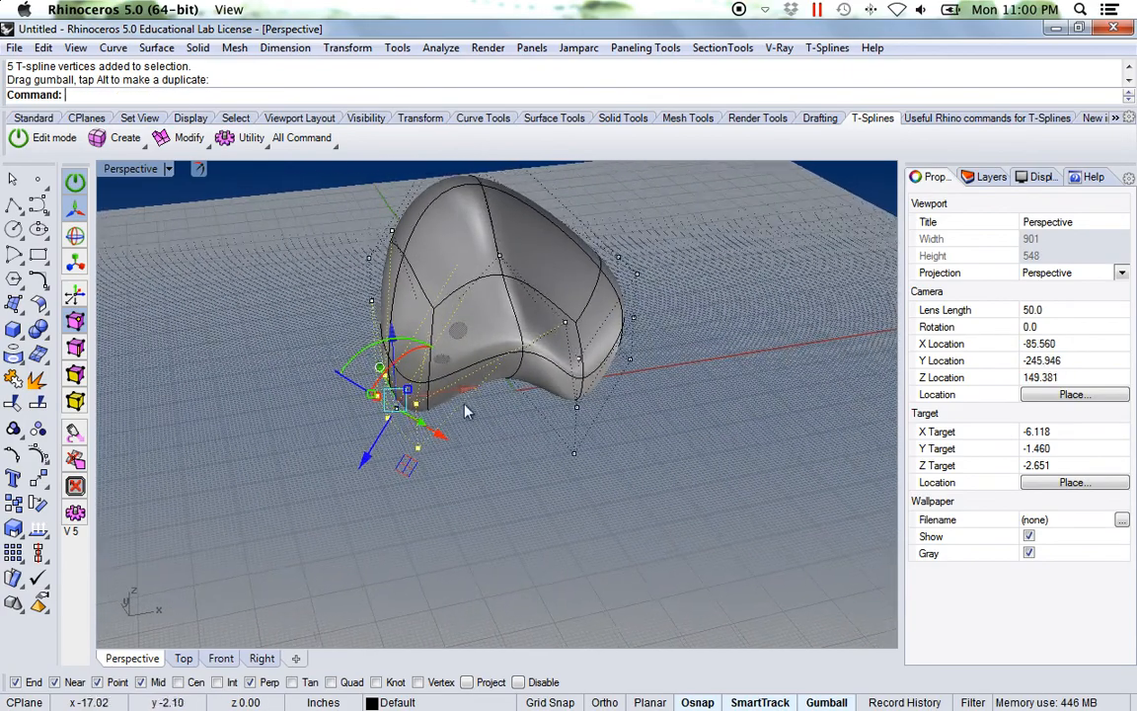
left_click_drag(469, 398, 380, 405)
right_click_drag(434, 458, 595, 446)
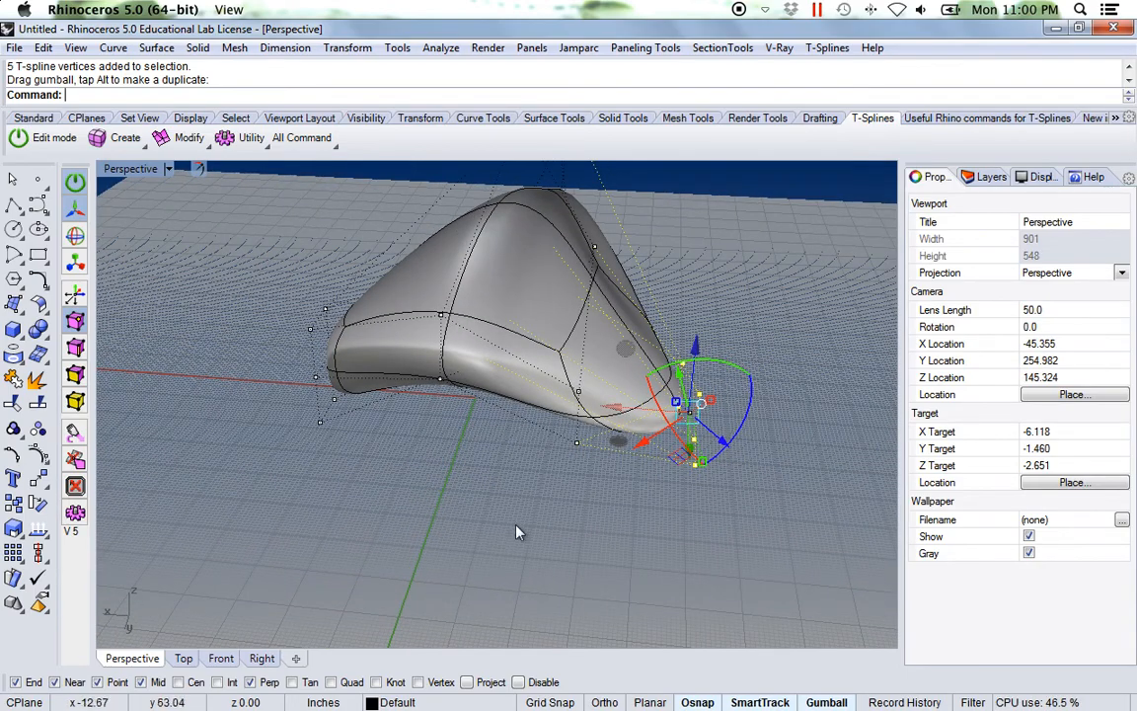
Step: Leave T-Splines edit mode and delete the sculpted T-spline surface
left_click(478, 455)
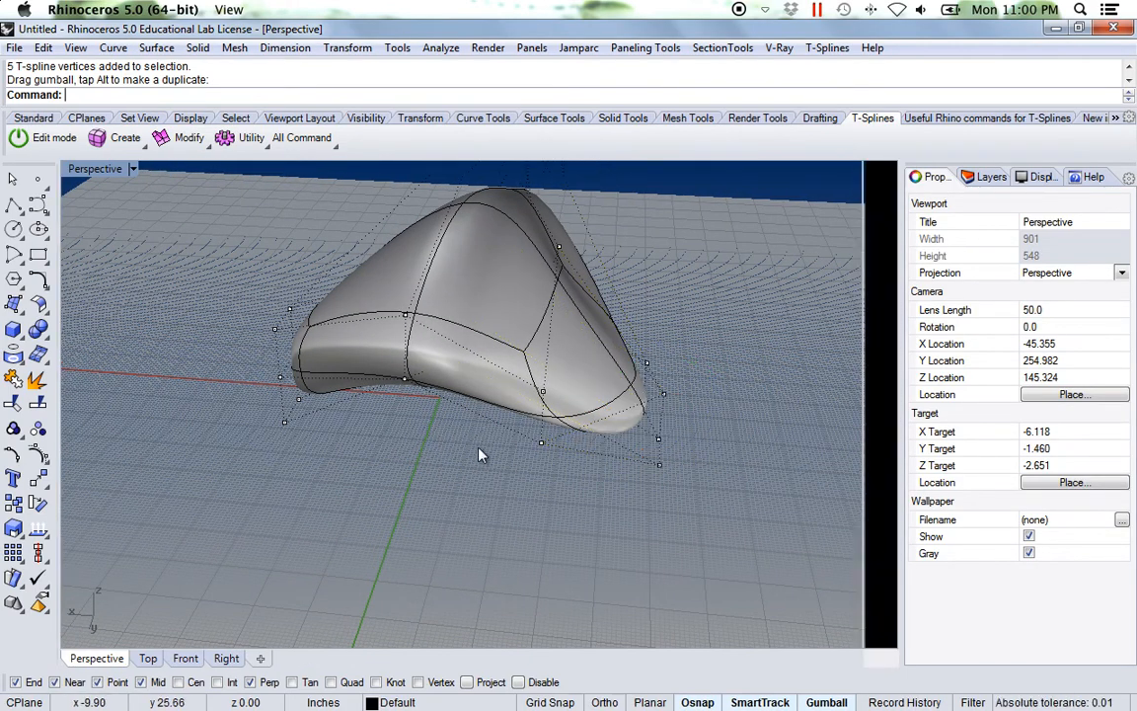
key("Escape")
right_click_drag(495, 461, 509, 432, "shift")
left_click(472, 425)
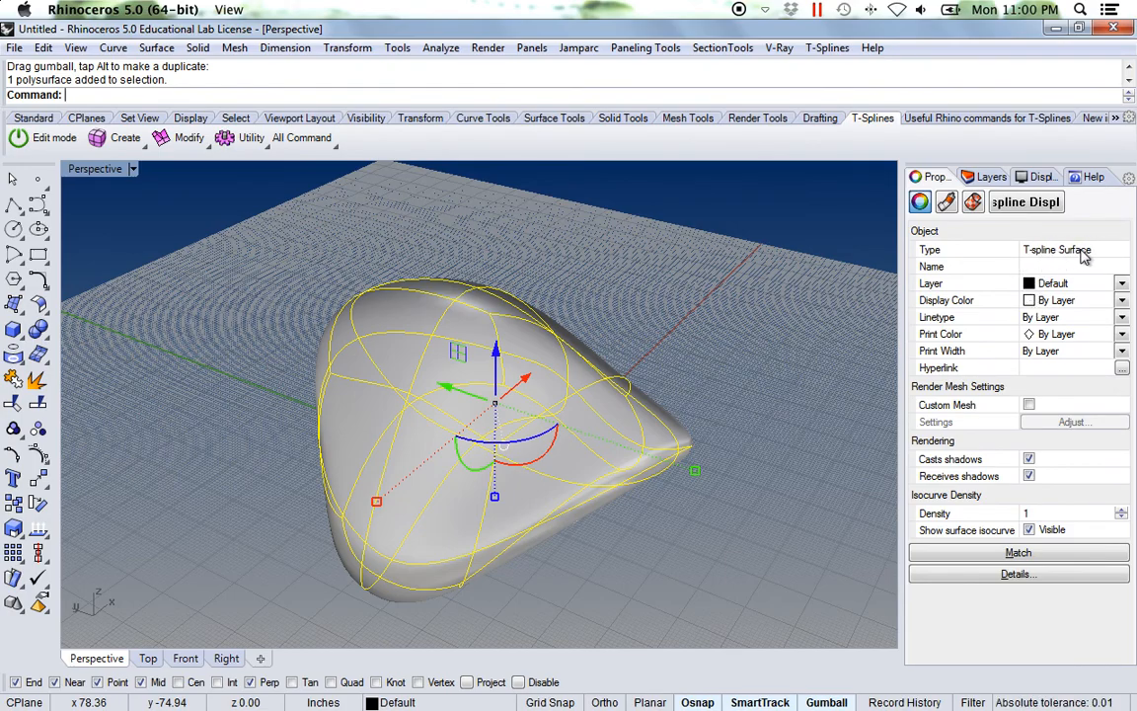
right_click_drag(723, 359, 606, 477)
key("Delete")
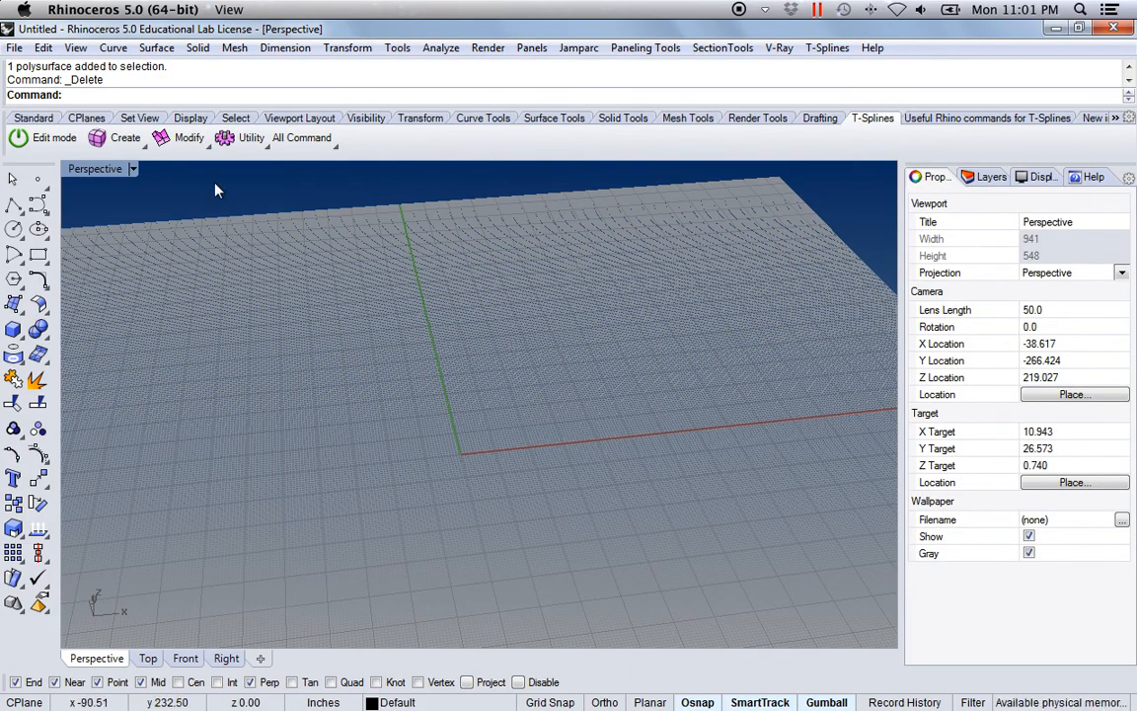
Step: Start a T-Splines box with 5 faces in X and 5 faces in Y
left_click(119, 144)
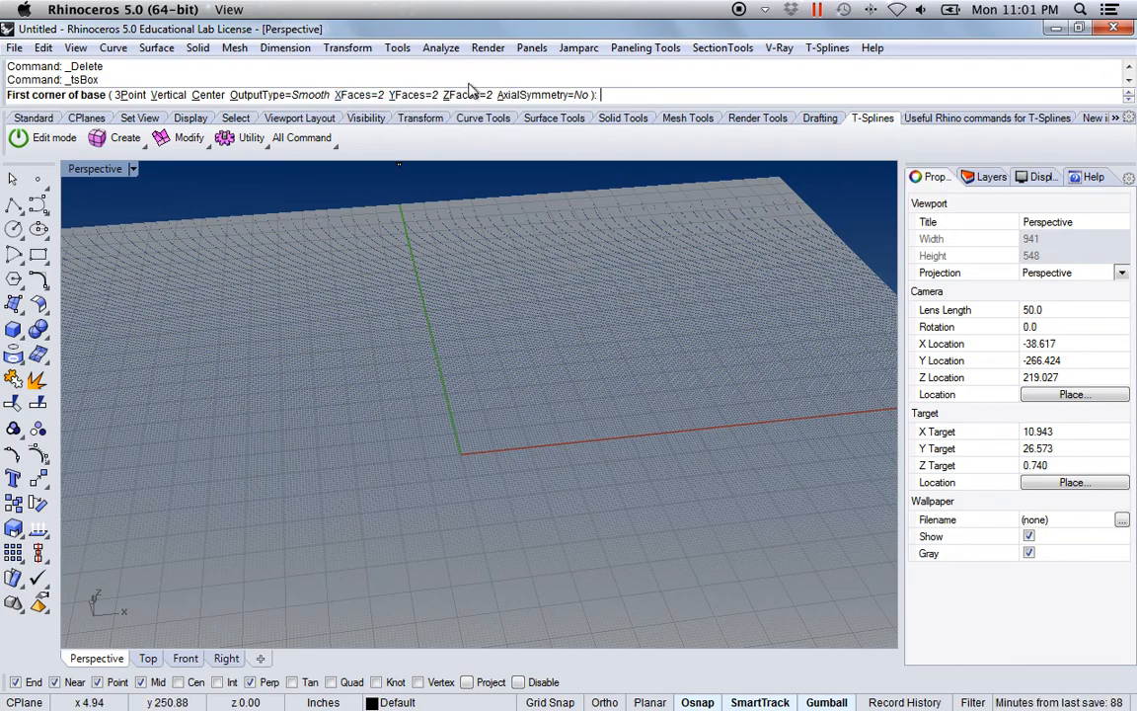
left_click(359, 95)
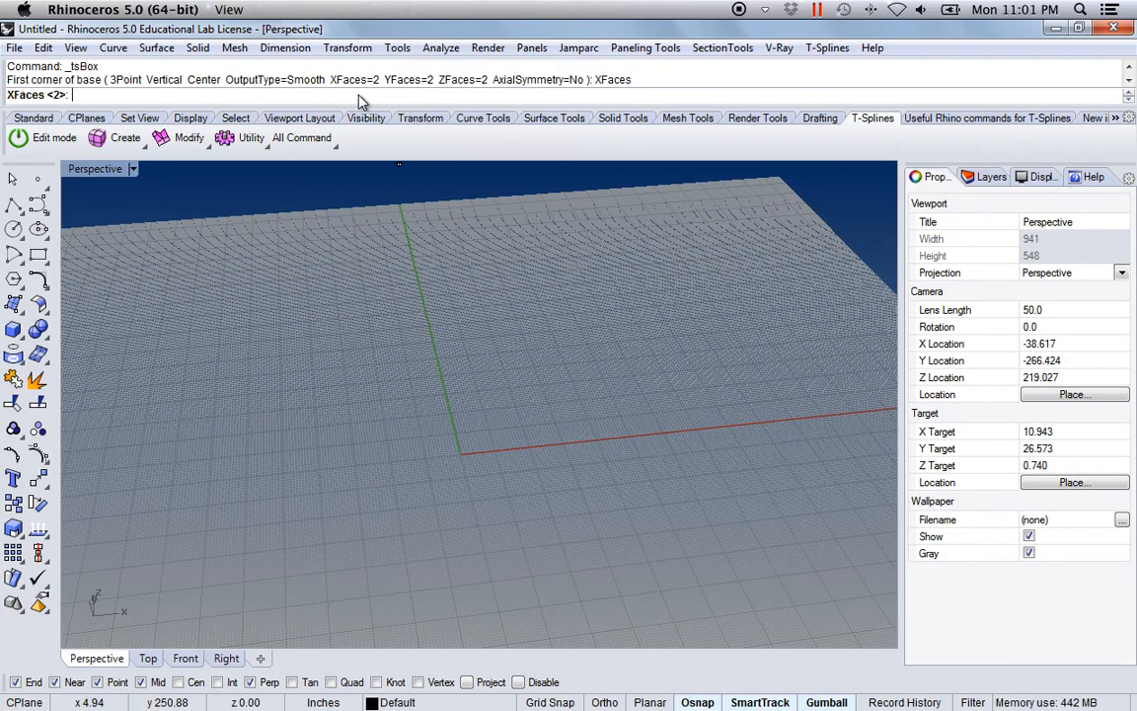
type("5")
key("Return")
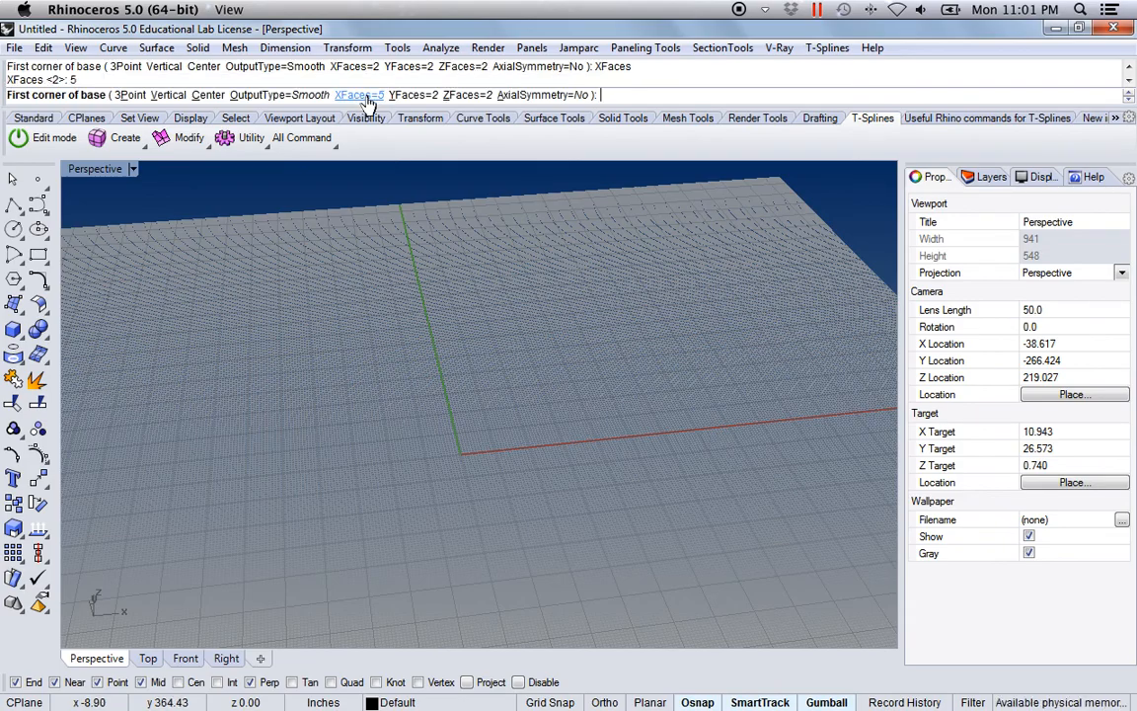
left_click(407, 96)
type("5")
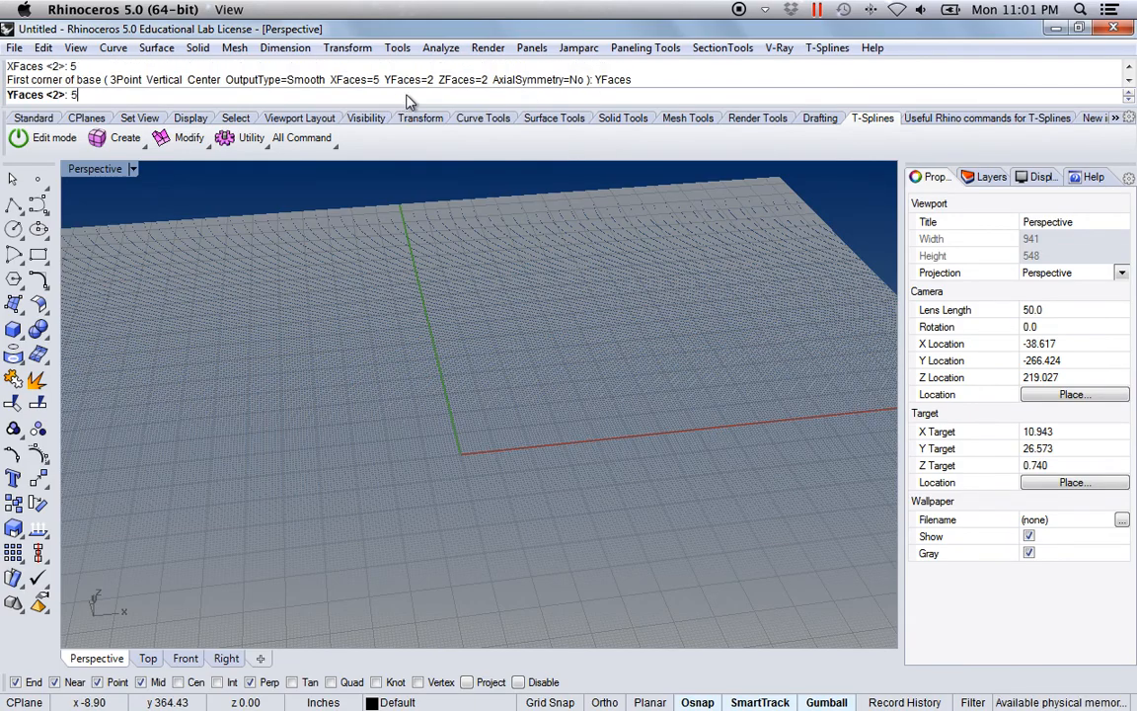
key("Return")
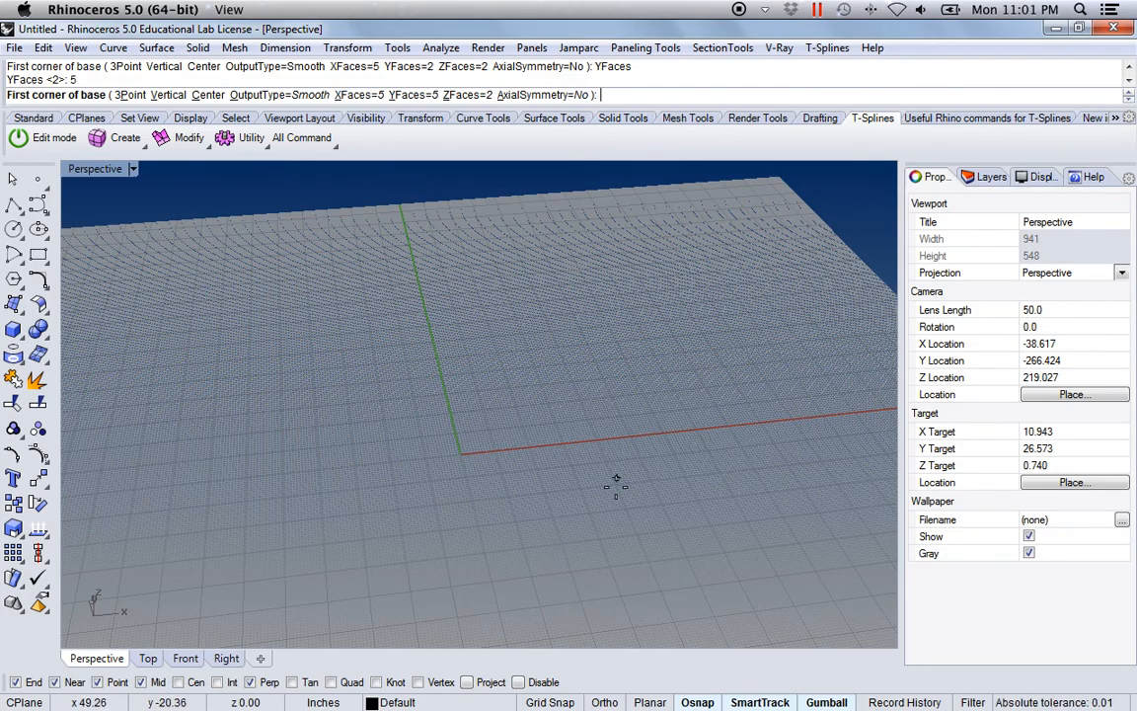
Step: Draw the box's rectangular base around the origin and give it a low height to make a flat, smooth block
left_click(525, 492)
left_click(278, 316)
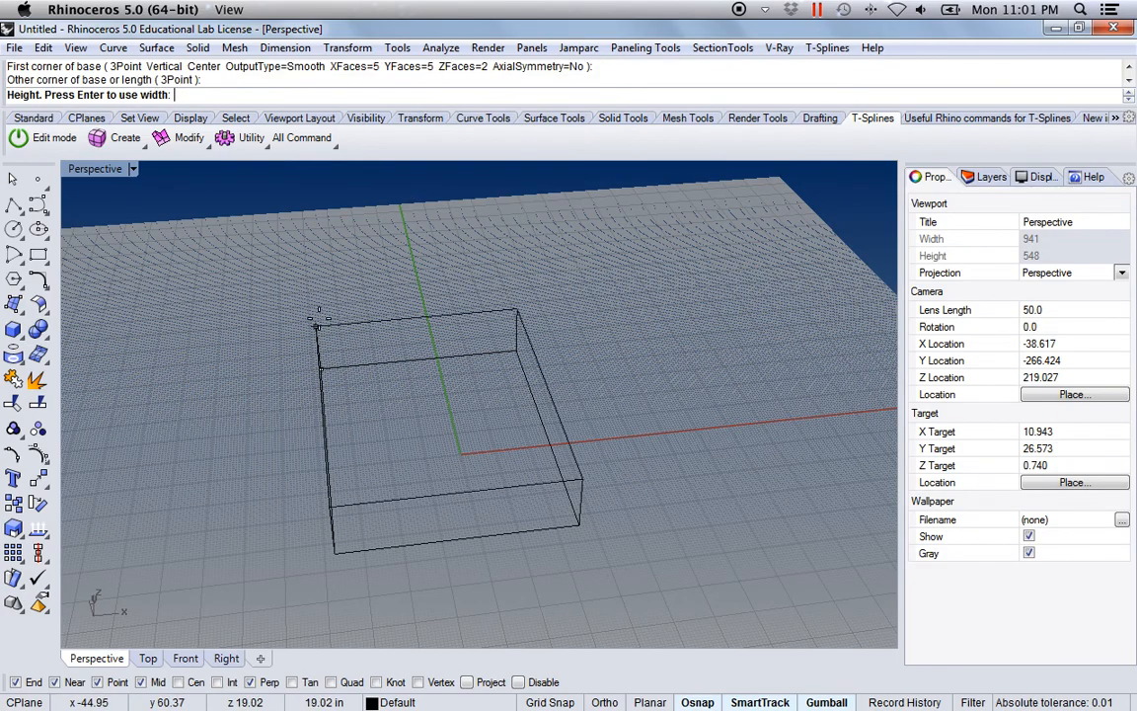
left_click(338, 428)
right_click_drag(365, 497, 464, 370)
right_click_drag(465, 370, 405, 404)
scroll(388, 402, "down", 5)
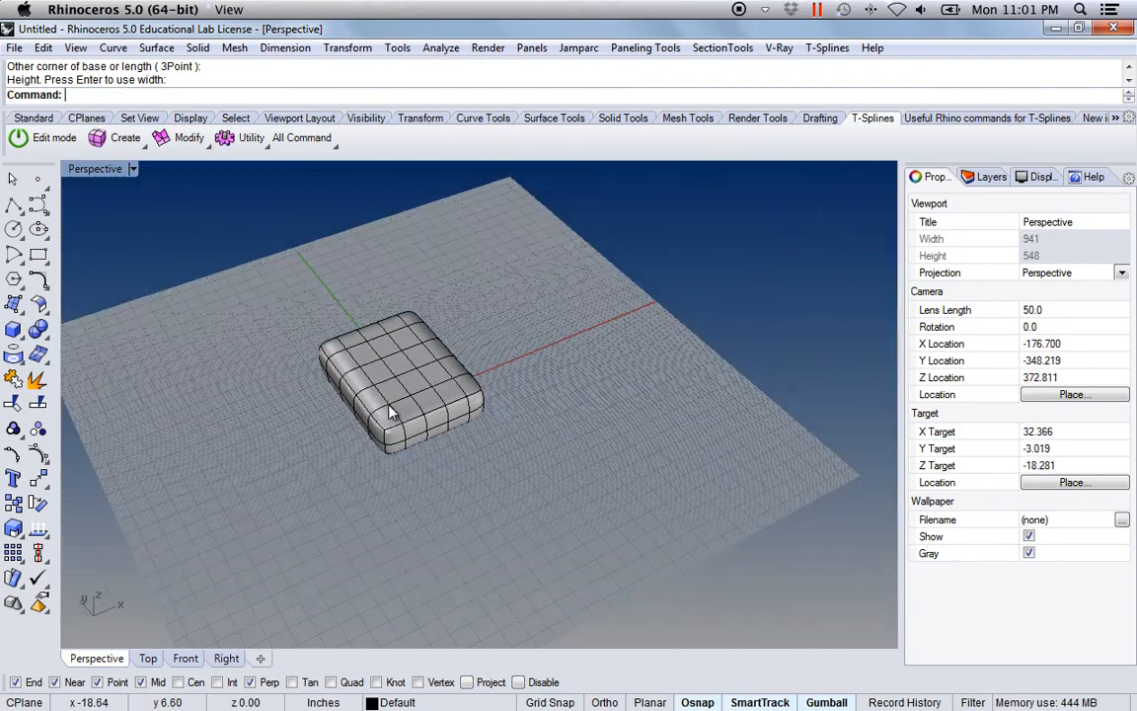
scroll(396, 386, "up", 7)
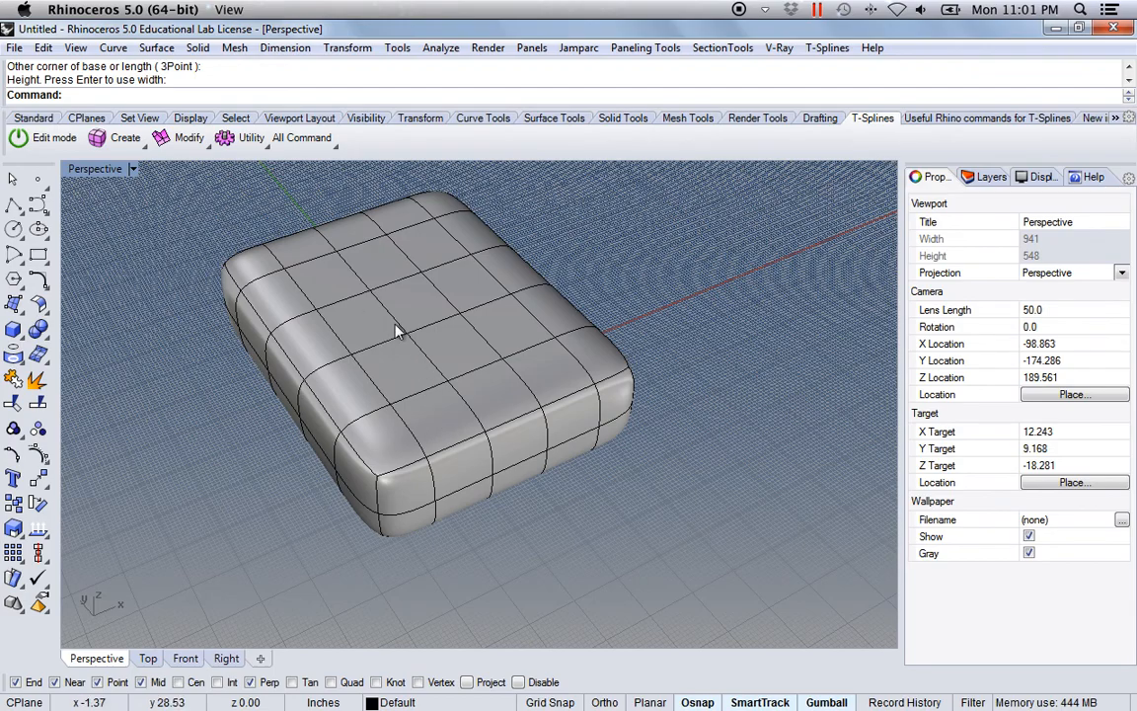
Step: Duplicate the T-spline box straight up along Z with the gumball, leaving a gap between the two boxes
scroll(429, 426, "down", 4)
right_click_drag(430, 425, 445, 561, "shift")
right_click_drag(445, 561, 476, 468)
right_click_drag(482, 513, 469, 478, "shift")
left_click(475, 494)
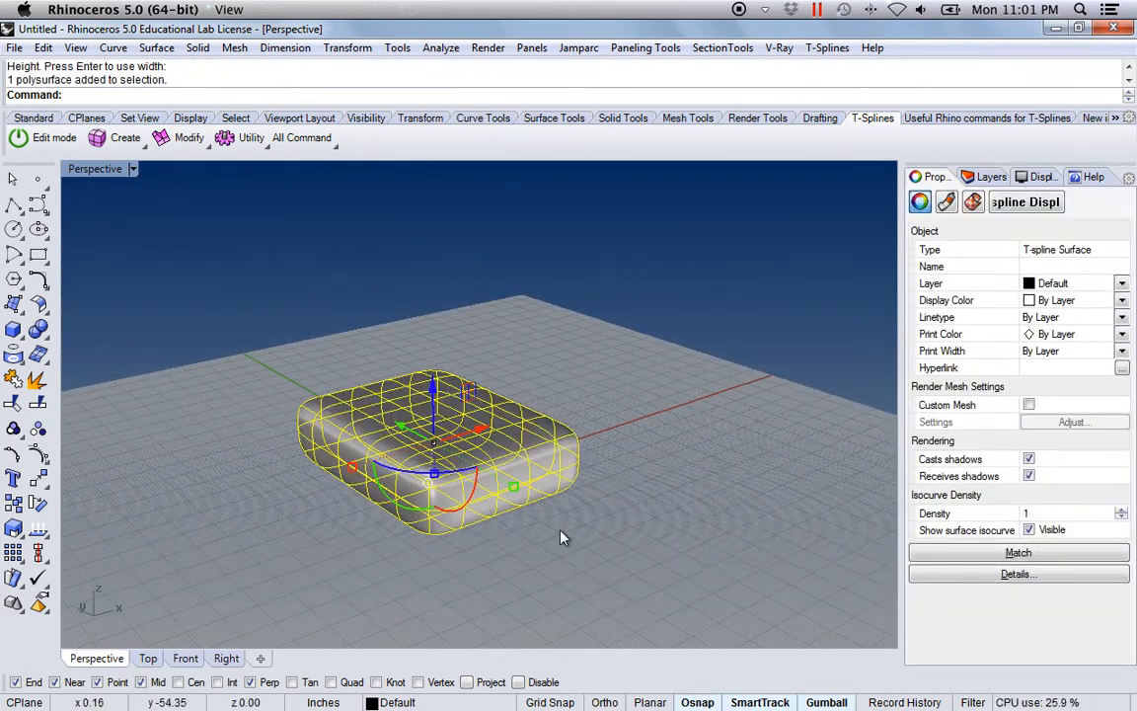
right_click_drag(558, 534, 574, 511)
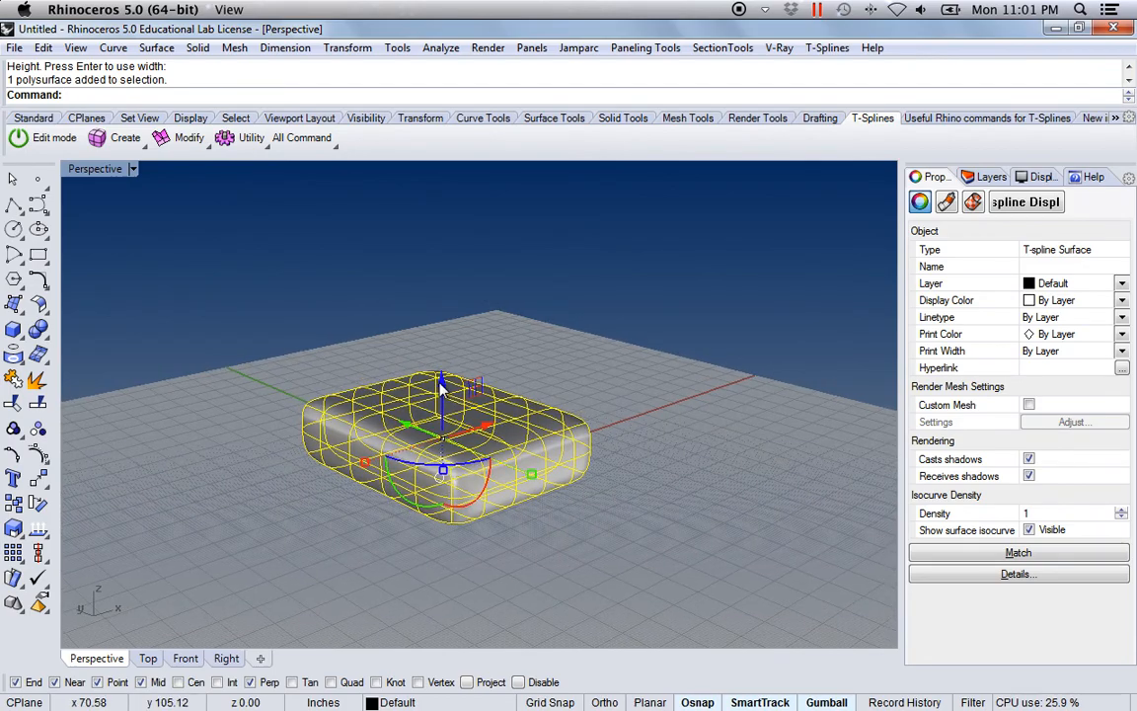
mouse_move(442, 388)
left_mouse_down()
mouse_move(432, 180)
mouse_move(442, 381)
left_mouse_up()
key("alt")
left_click(601, 376)
right_click_drag(601, 375, 609, 419)
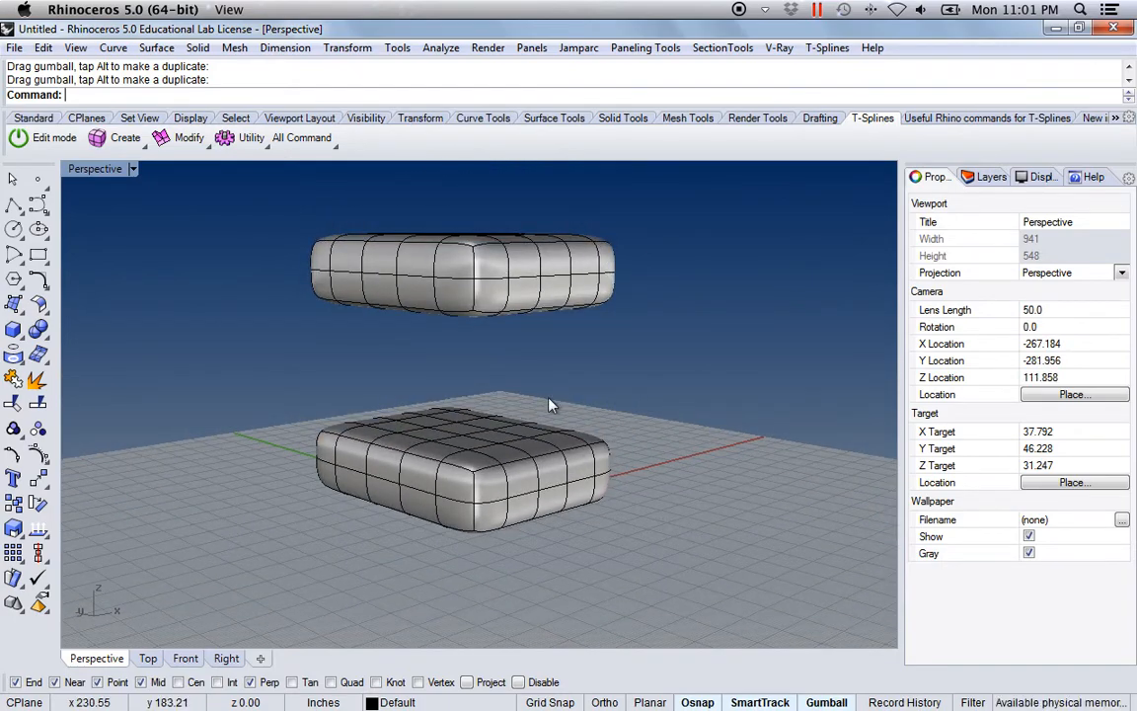
Step: Start Bridge in Faces mode and select a corner face on the lower box's top and the matching face on the upper box's underside
right_click_drag(505, 424, 485, 520)
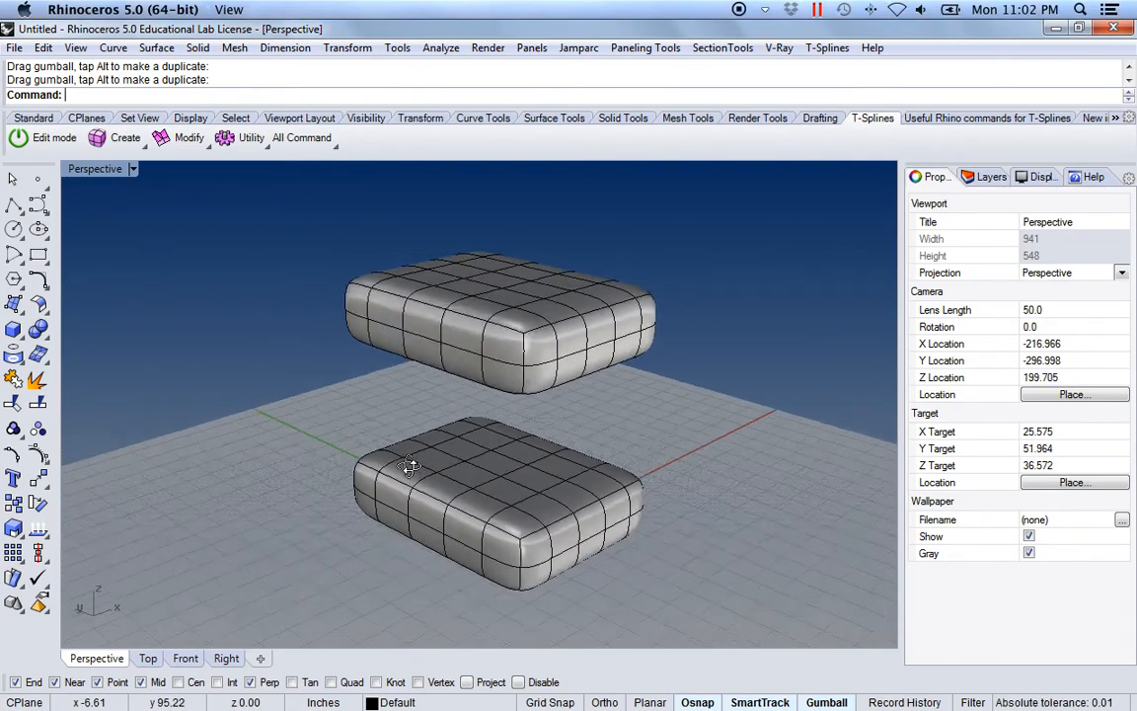
right_click_drag(405, 466, 550, 437)
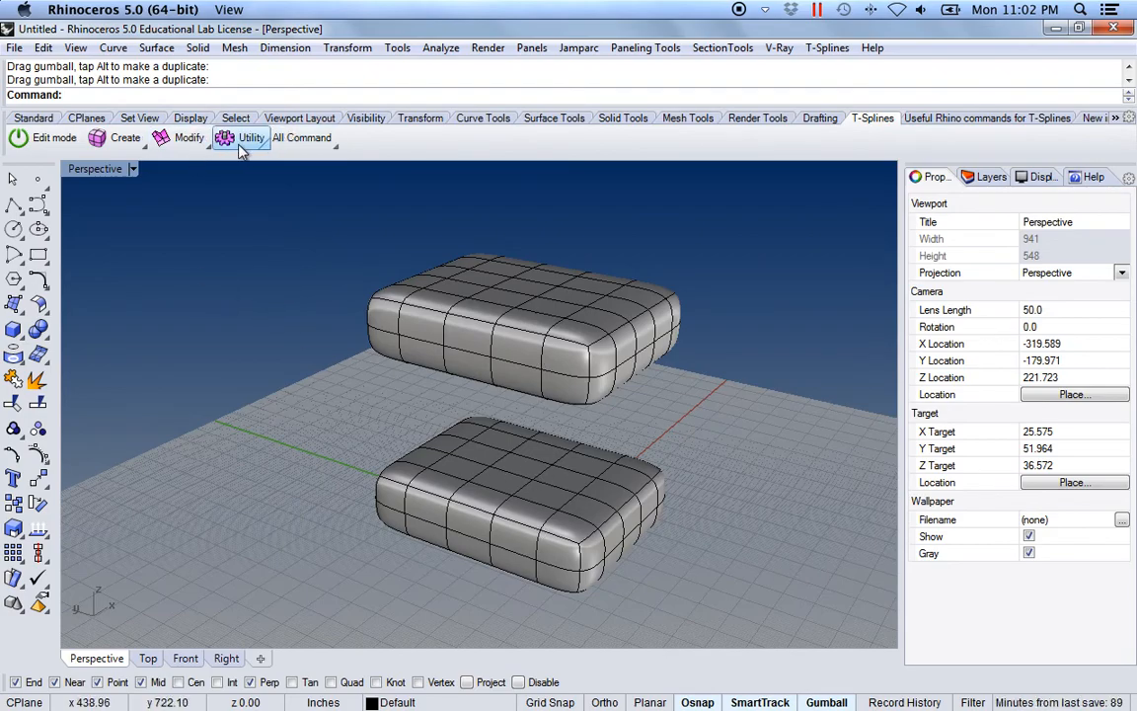
left_click(207, 146)
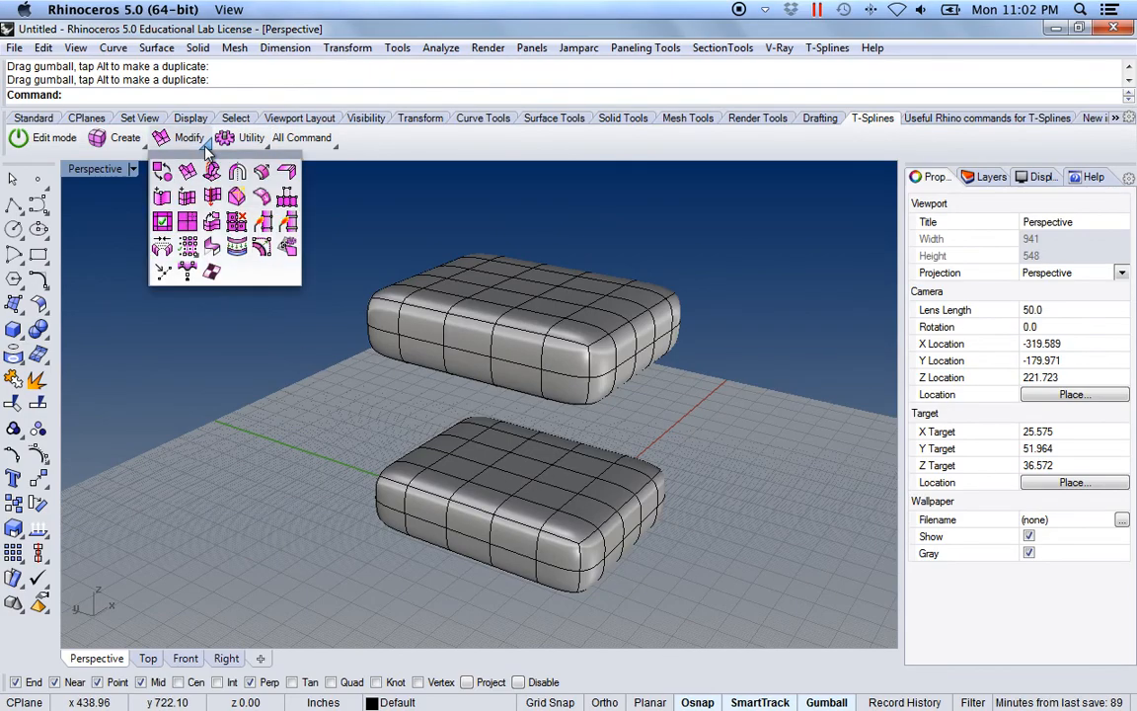
left_click(162, 247)
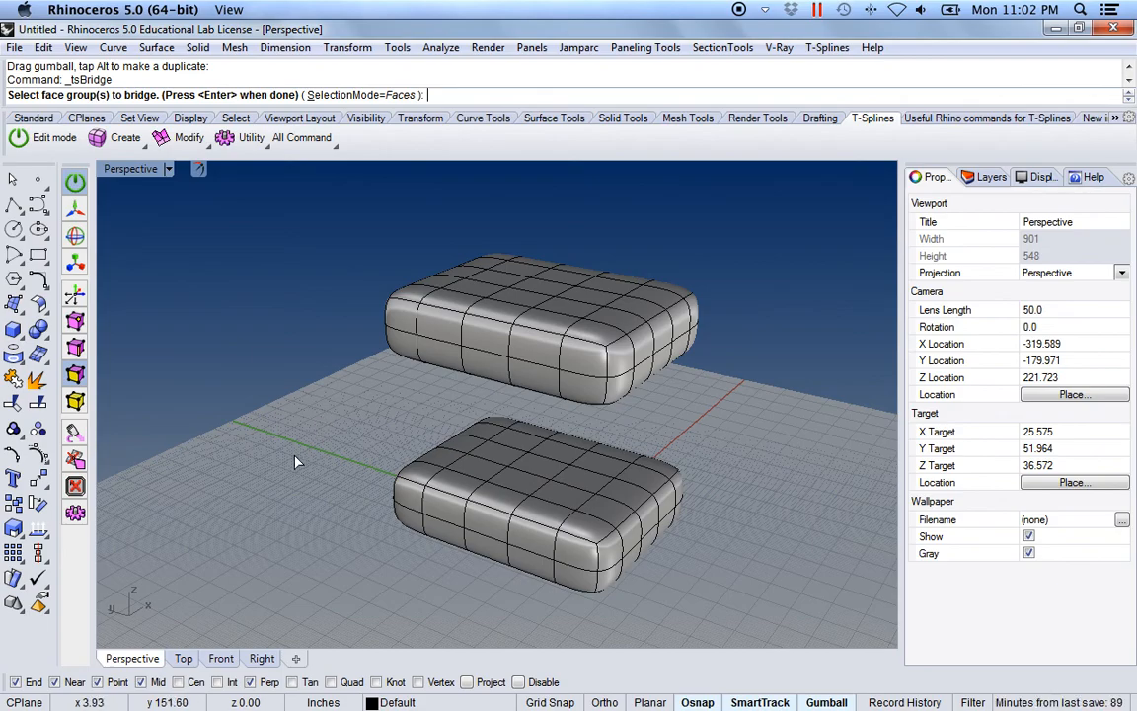
right_click_drag(284, 413, 296, 296)
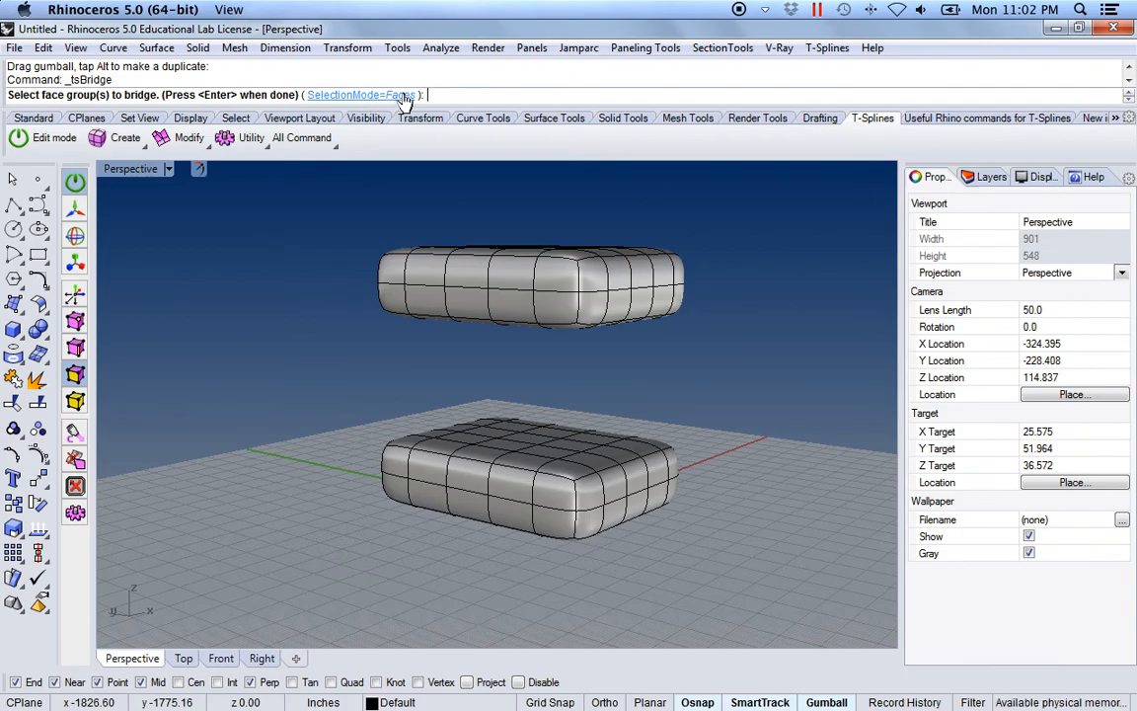
right_click_drag(383, 270, 471, 521)
scroll(471, 521, "up", 4)
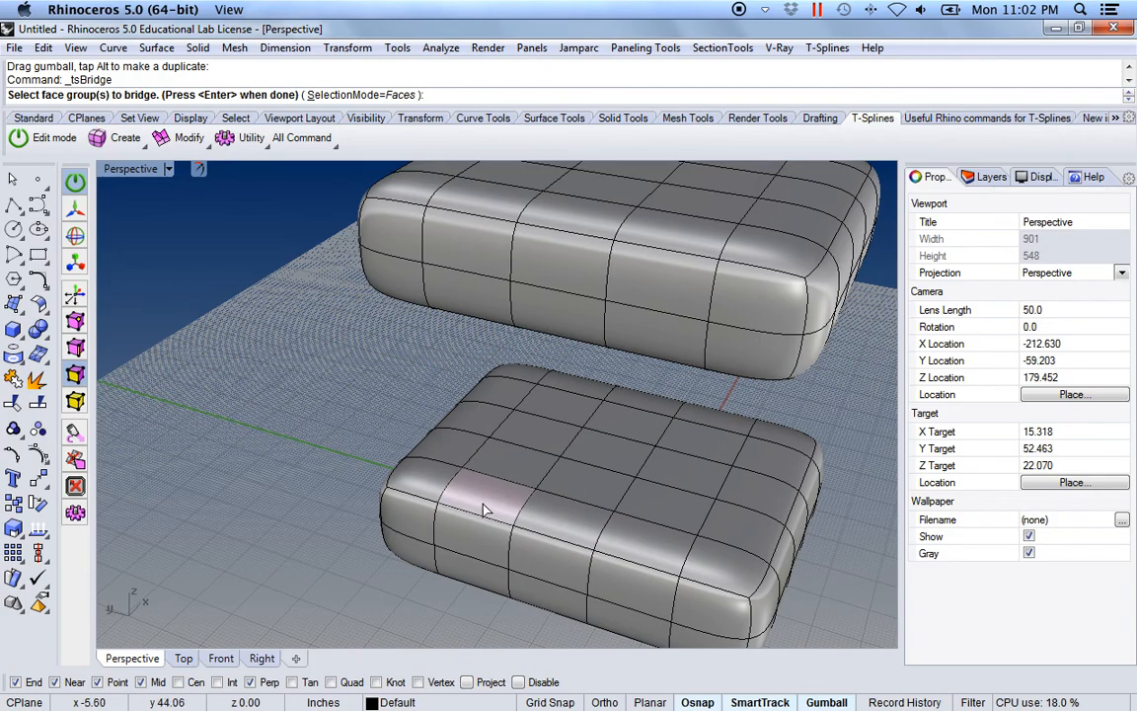
left_click(483, 507)
right_click_drag(484, 507, 499, 175)
left_click(499, 175)
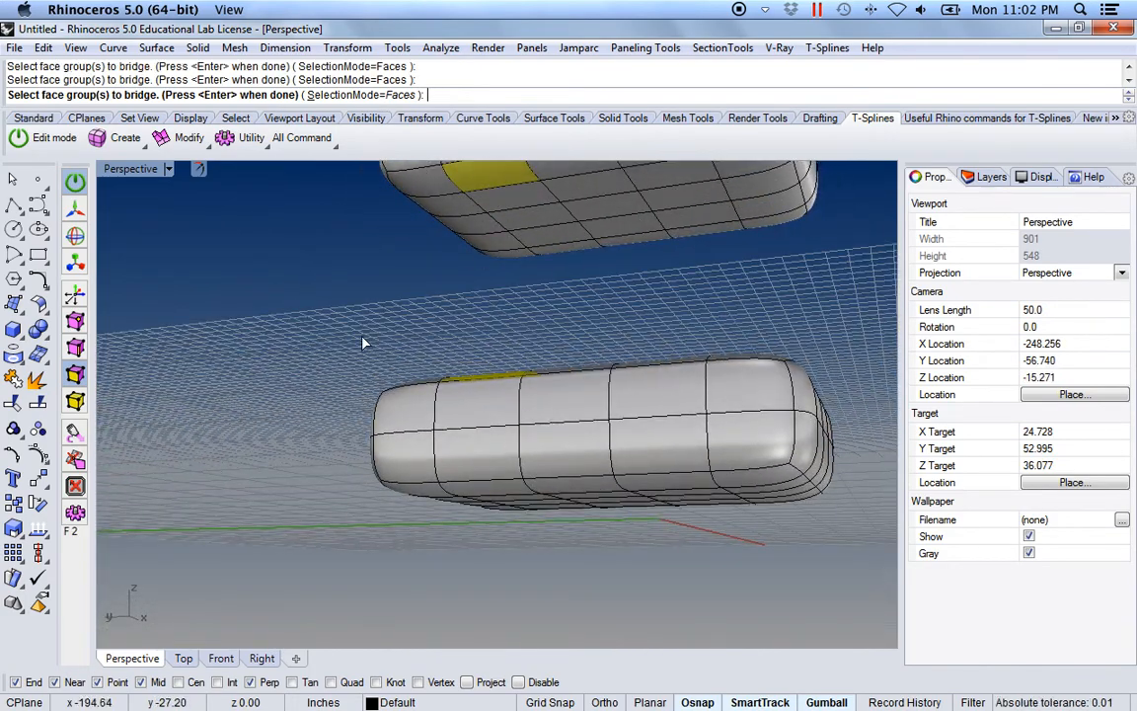
Step: Accept the selected face pair and default alignment to build the first bridge column between the boxes
key("Return")
right_click_drag(388, 272, 386, 349)
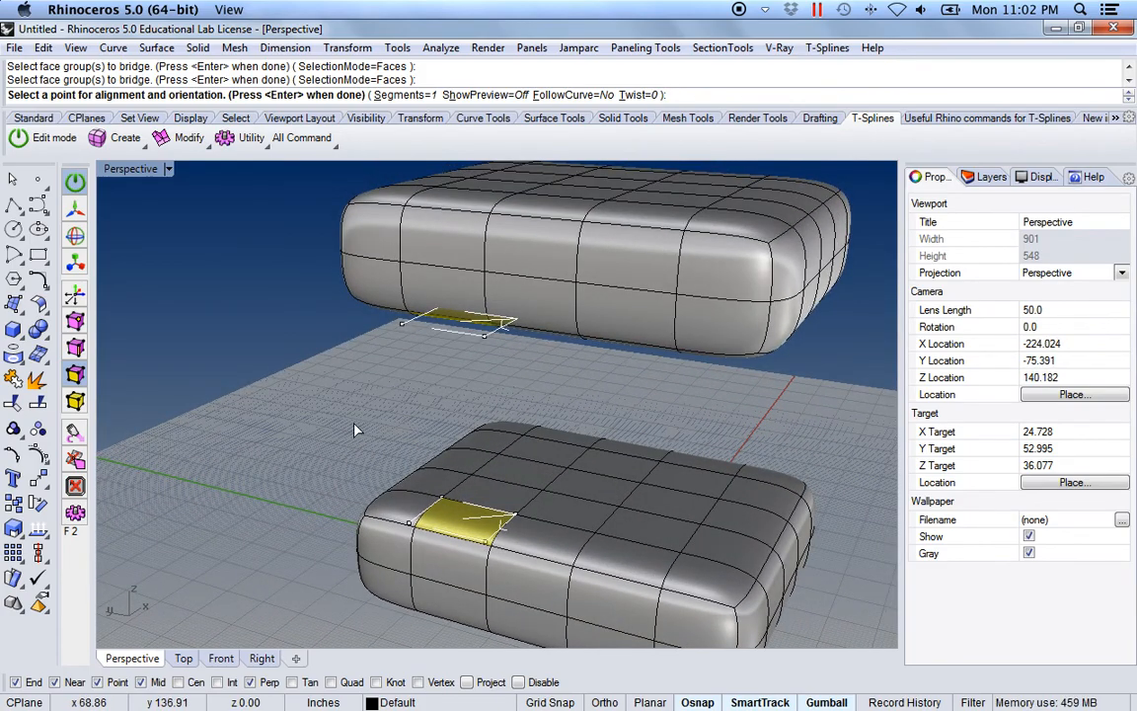
right_click_drag(356, 431, 348, 373)
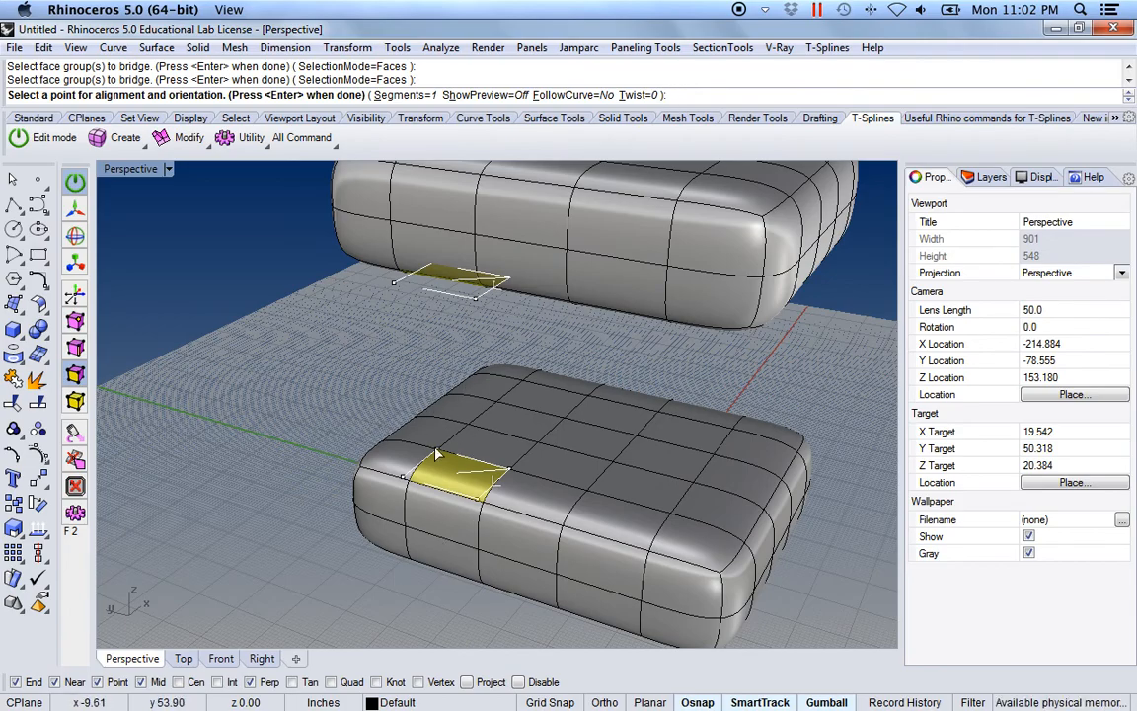
left_click(294, 357)
key("Return")
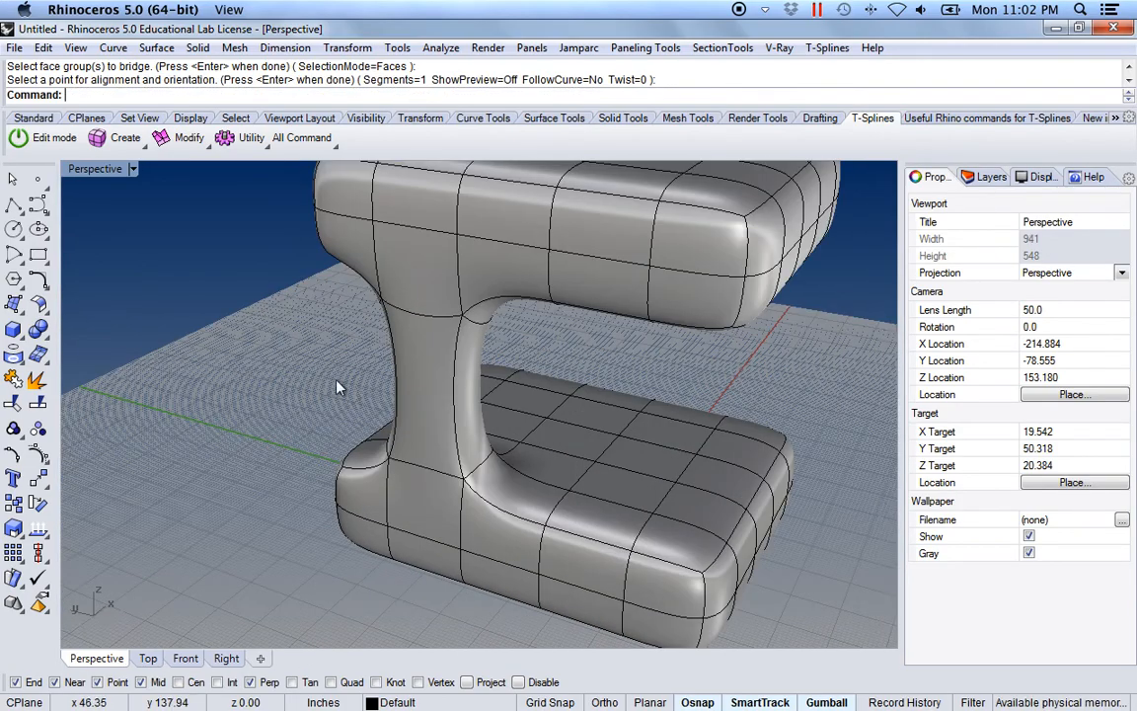
Step: Repeat Bridge with the facing pair of faces at the other end of the same long side
mouse_move(518, 413)
right_mouse_down("shift")
mouse_move(464, 391)
mouse_move(516, 423)
right_mouse_up("shift")
key("Return")
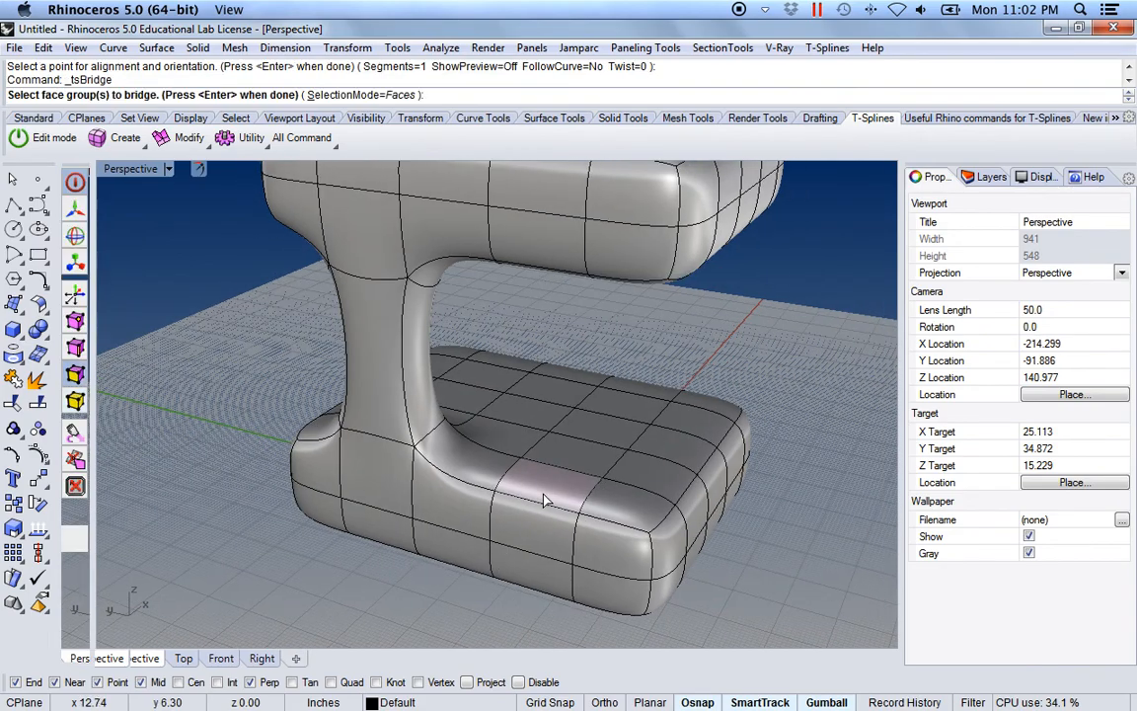
left_click(541, 477)
right_click_drag(540, 482, 560, 371)
left_click(541, 322)
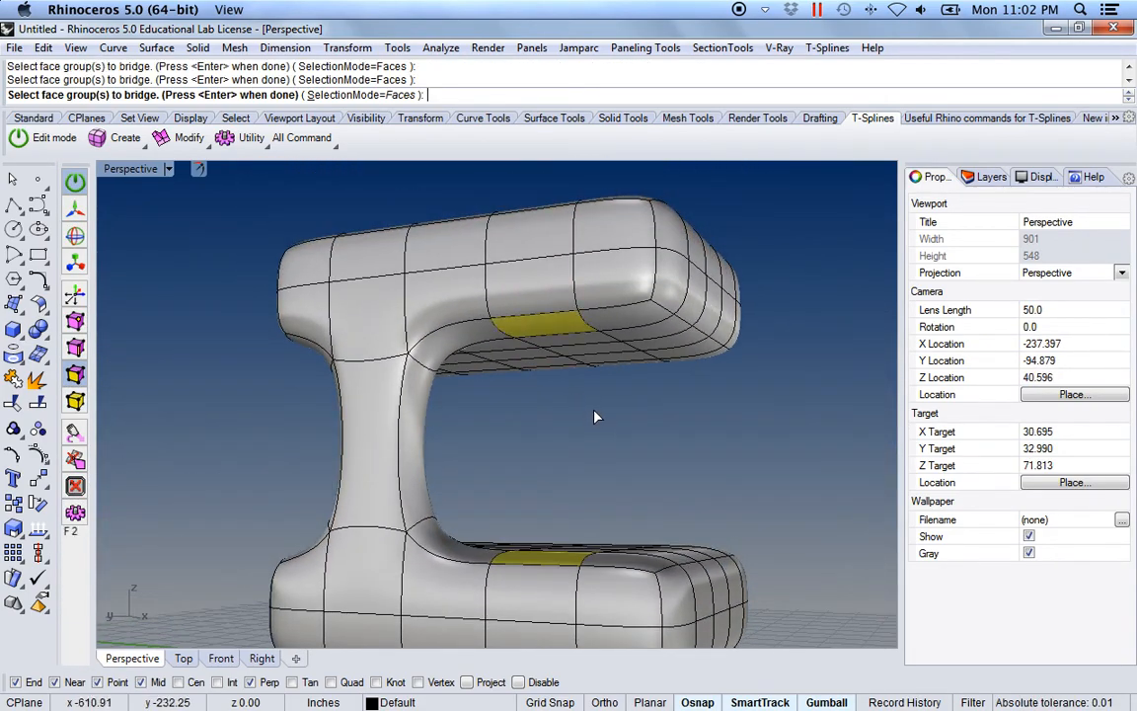
key("Return")
Step: Inspect the bridge alignment markers, flip the direction at the lower face's corner point and flip it back
right_click_drag(648, 441, 628, 402)
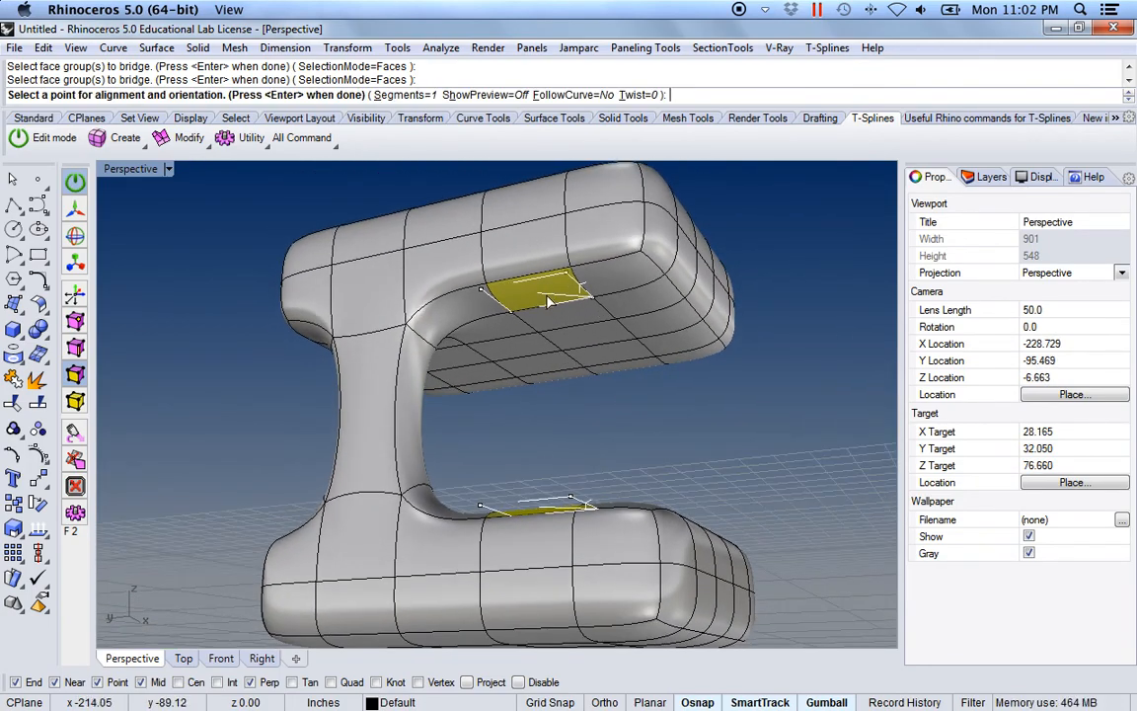
scroll(545, 301, "up", 5)
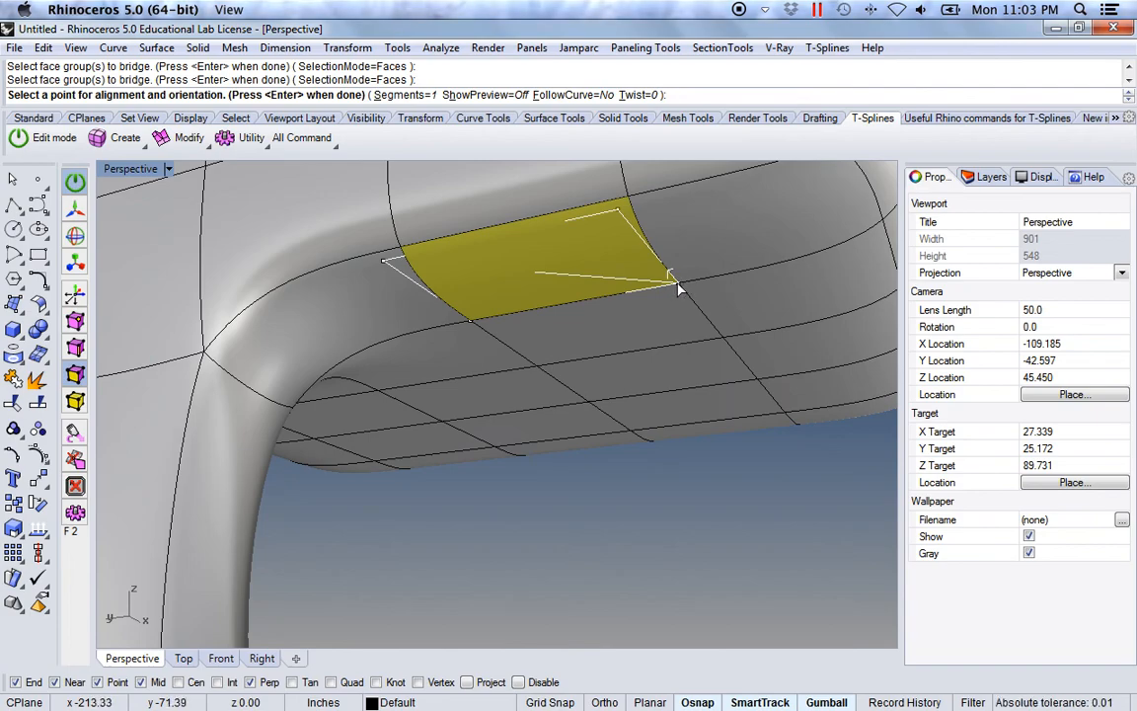
scroll(626, 424, "up", 4)
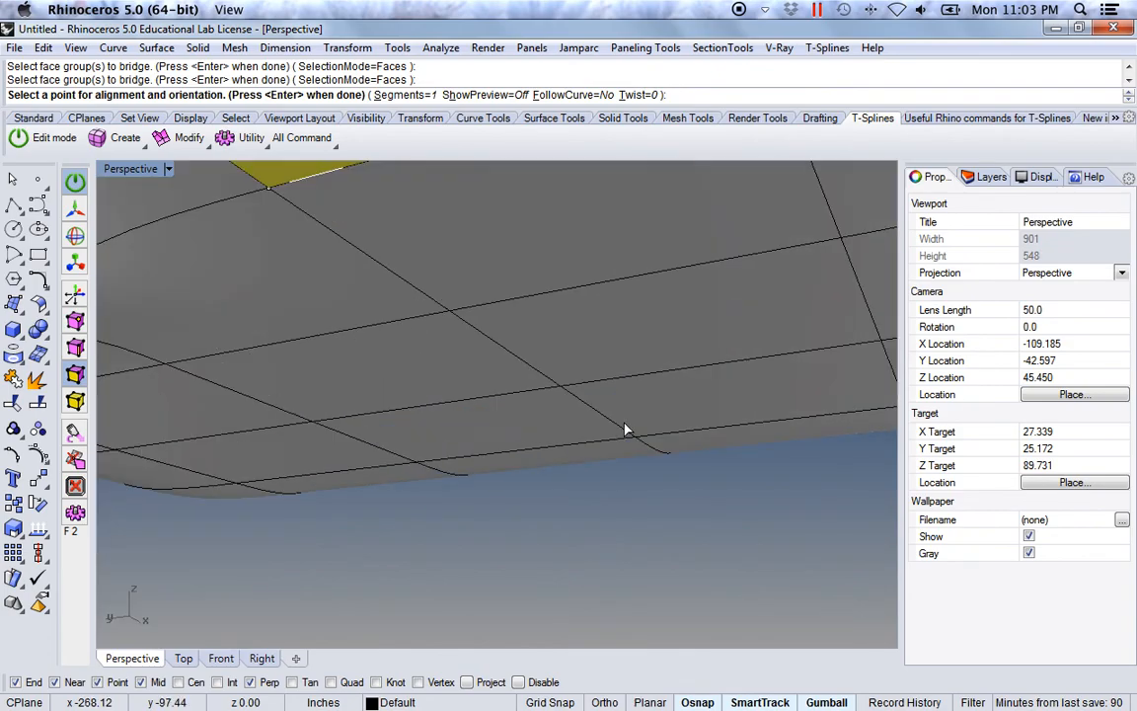
scroll(592, 440, "down", 10)
right_click_drag(609, 448, 594, 369, "shift")
right_click_drag(594, 369, 604, 508)
right_click_drag(601, 490, 602, 306, "shift")
scroll(609, 498, "up", 7)
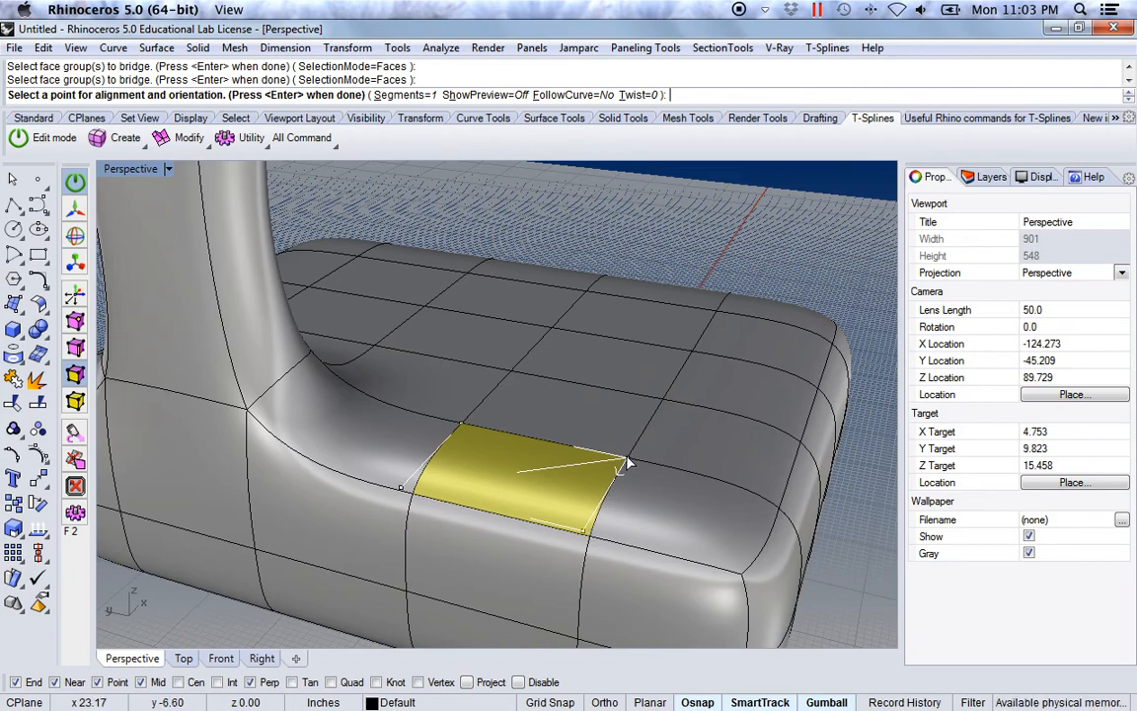
left_click(628, 462)
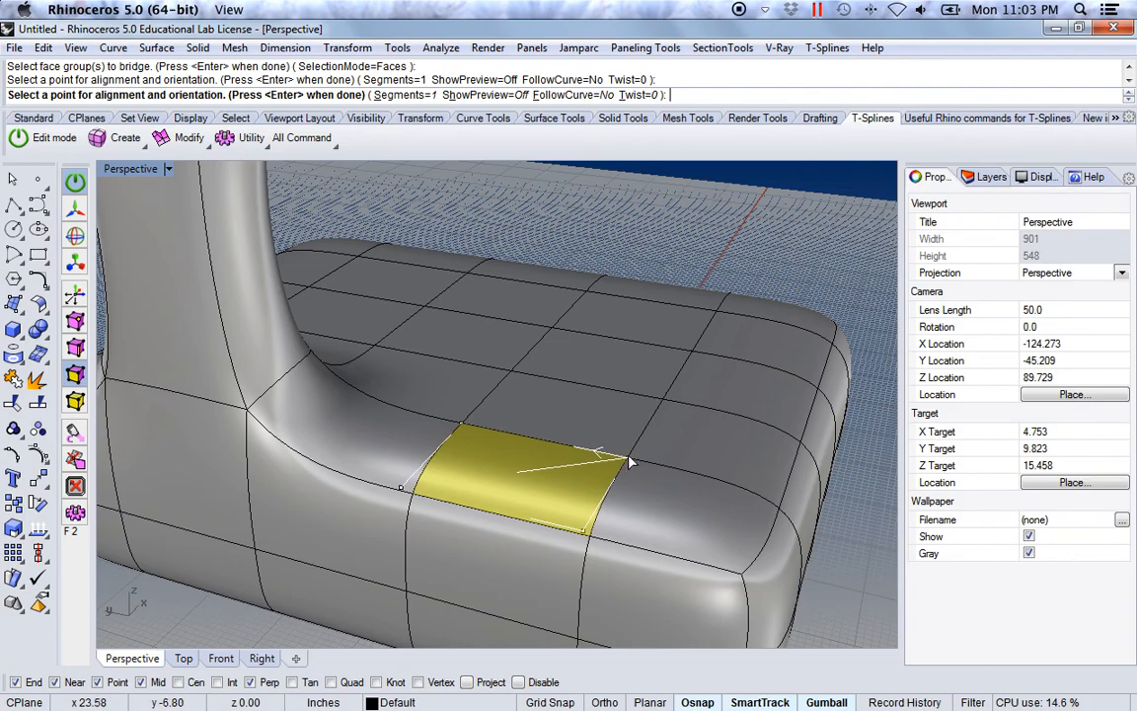
left_click(628, 462)
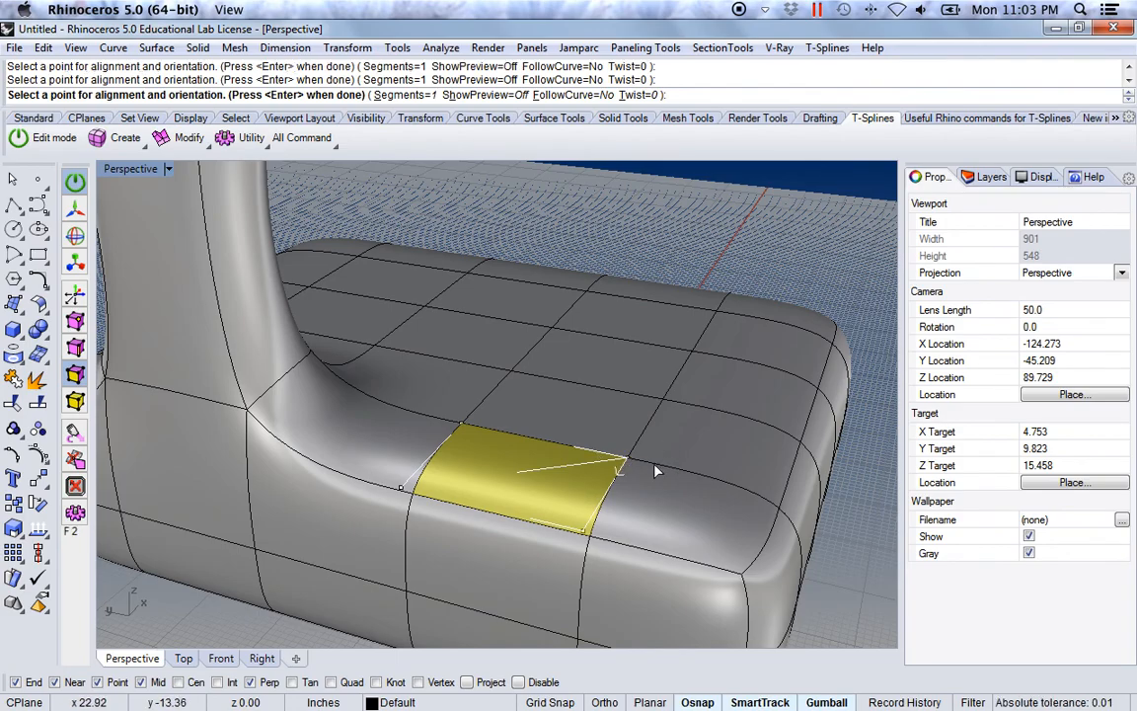
Step: Accept the alignment with 1 segment and no twist to build the second bridge column
scroll(662, 471, "down", 6)
right_click_drag(653, 464, 568, 376, "shift")
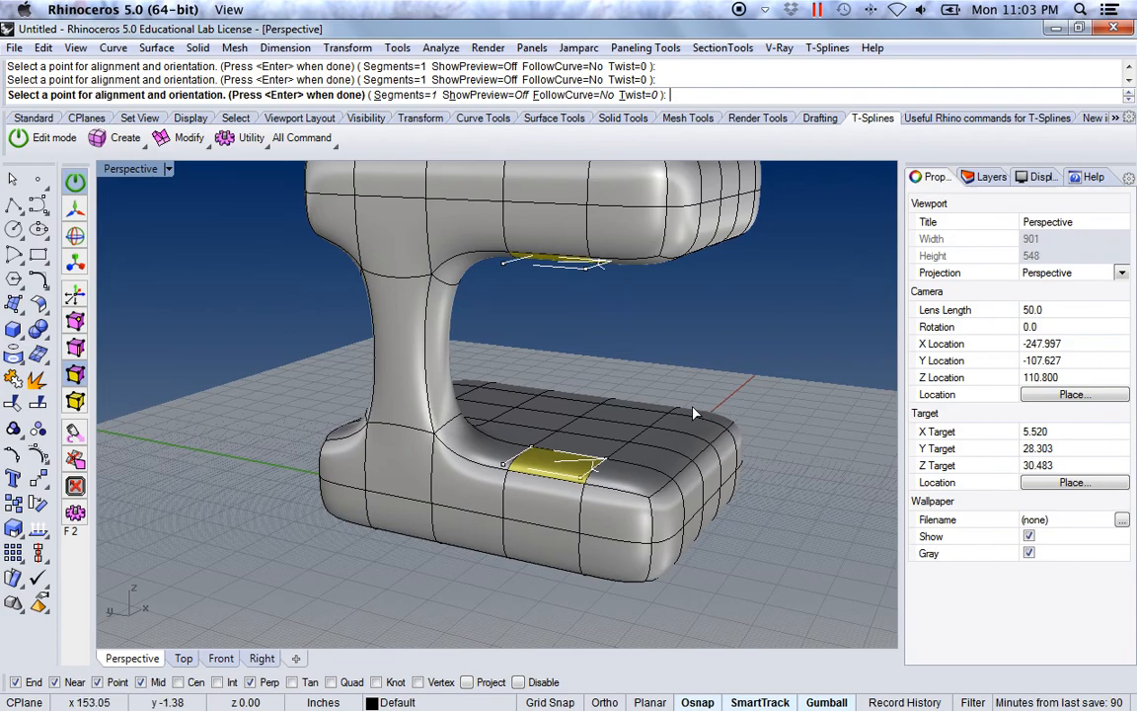
key("Return")
Step: Bridge the facing pair of faces near one corner of the opposite long side to form a third column
right_click_drag(676, 351, 501, 374)
right_click_drag(597, 452, 461, 233)
key("Return")
left_click(418, 473)
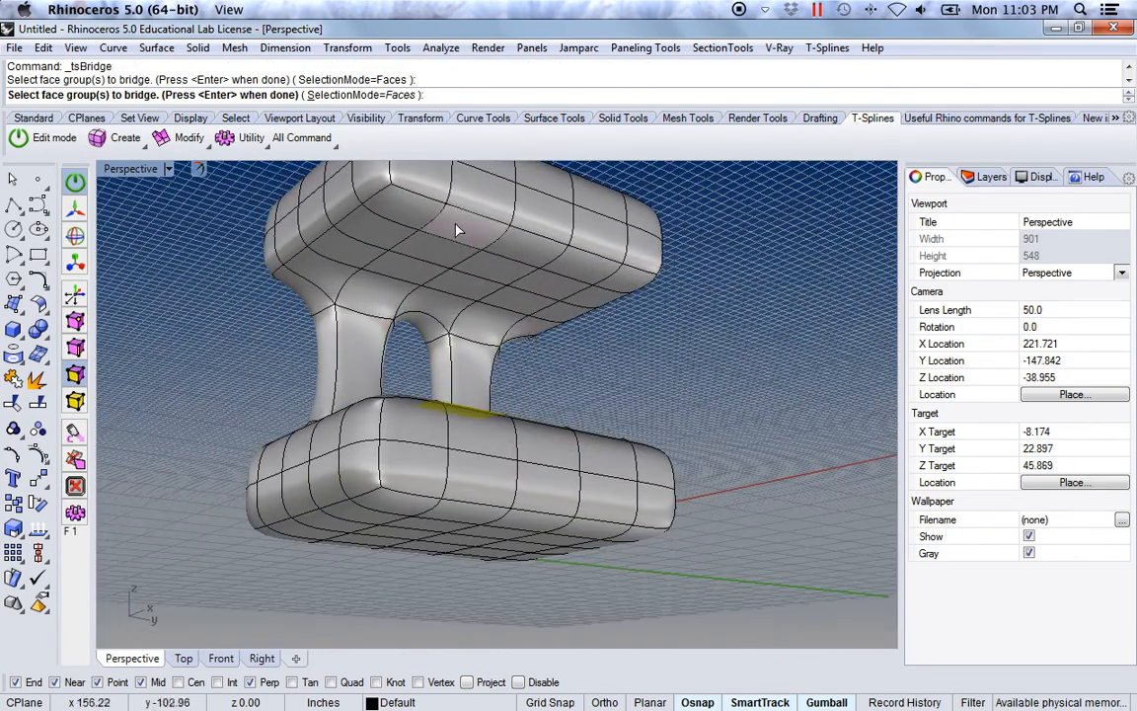
left_click(464, 237)
key("Return")
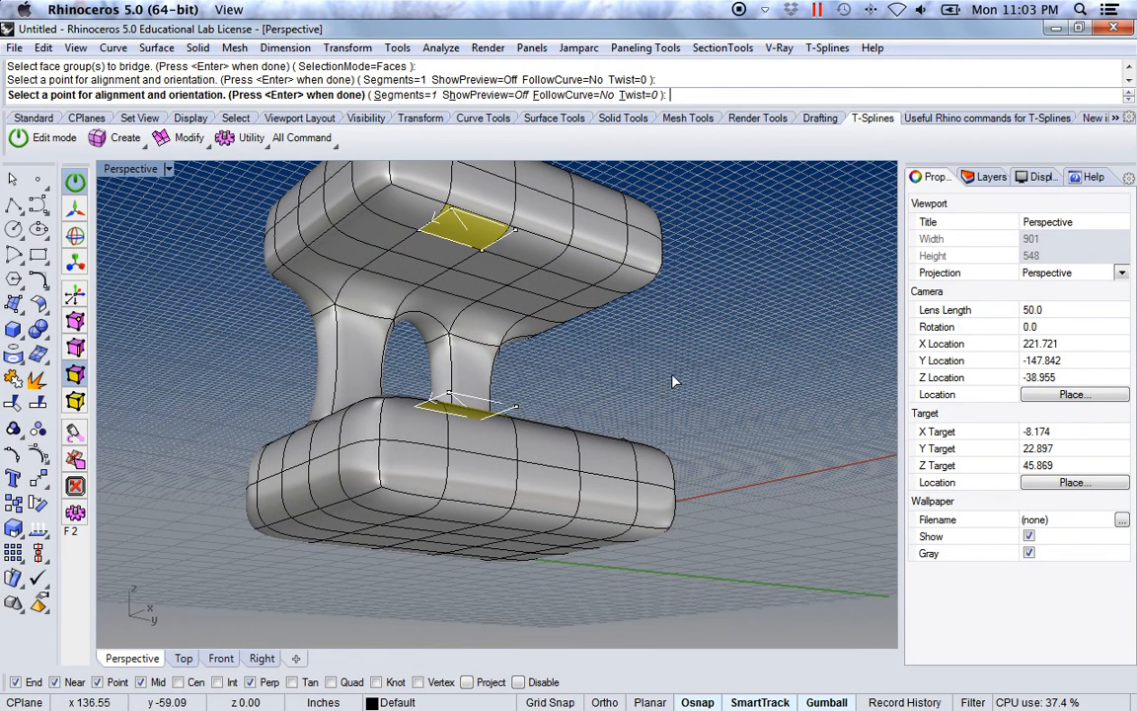
key("Return")
Step: Bridge the facing pair of faces near the remaining corner to form the fourth column between the boxes
right_click_drag(693, 386, 492, 261)
key("Return")
left_click(449, 501)
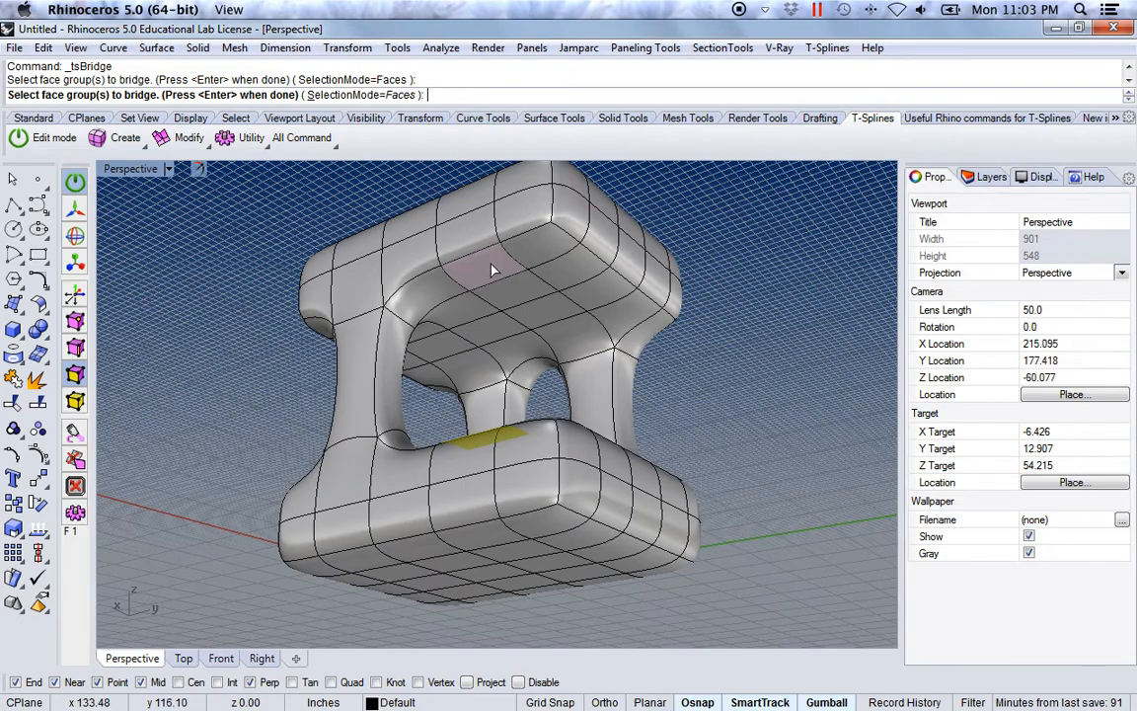
left_click(491, 261)
key("Return")
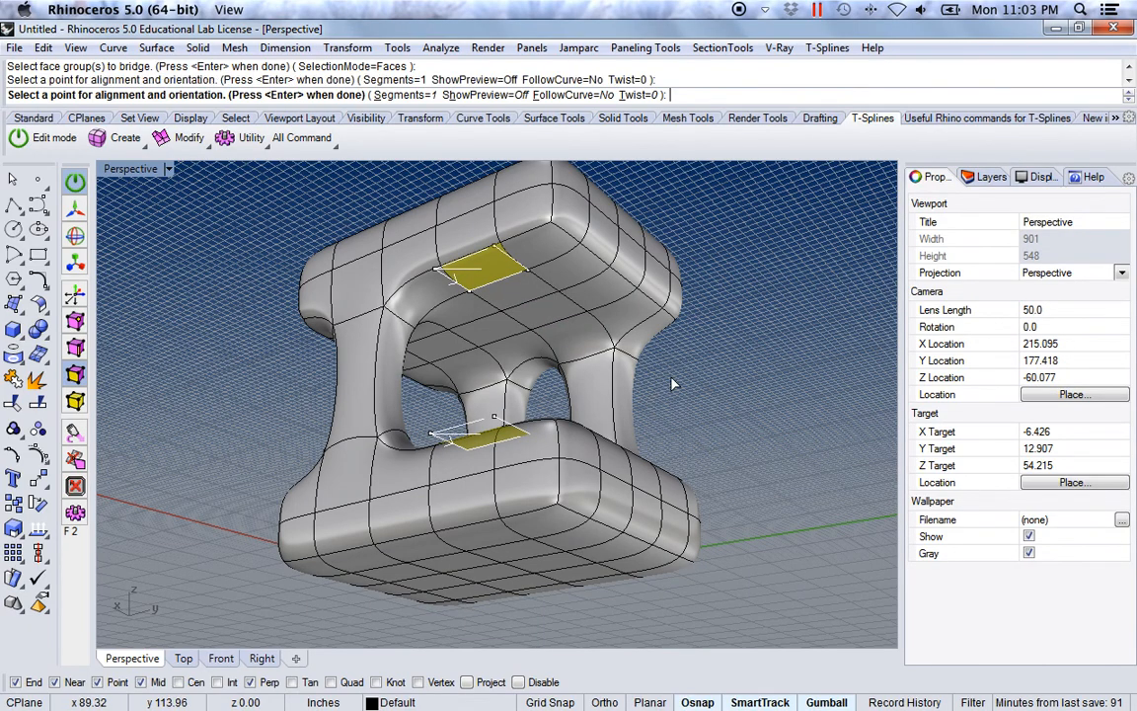
key("Return")
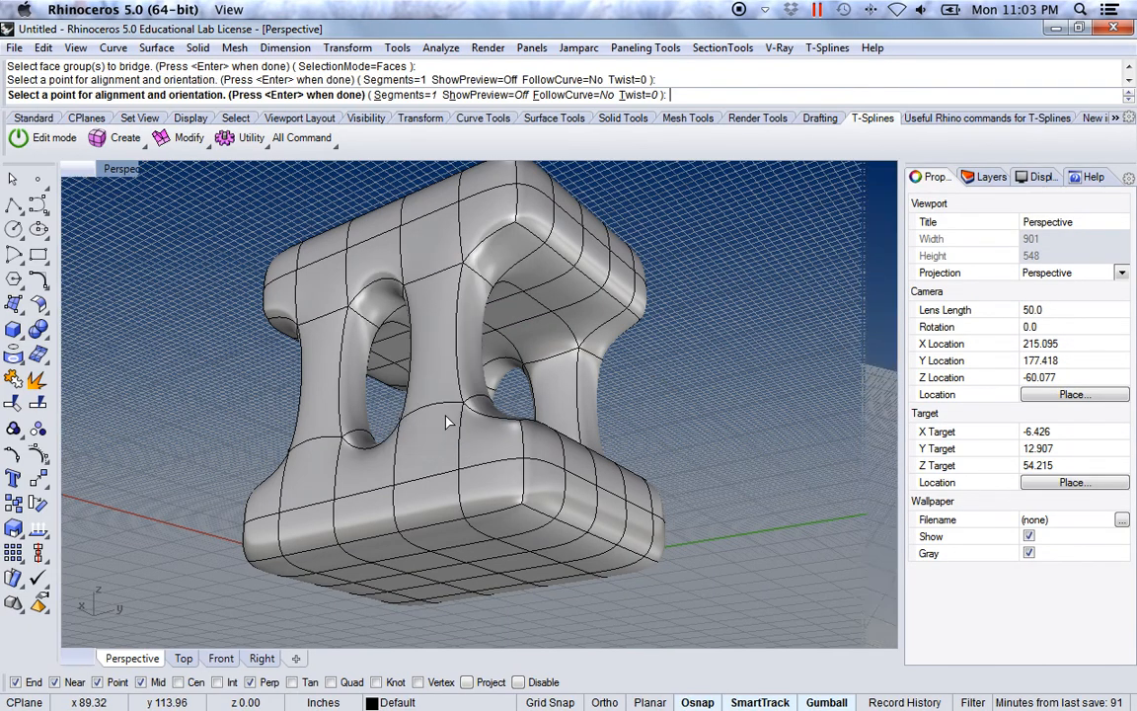
Step: Turn on T-Splines edit mode, select the upper box's faces and lower them to shorten the four bridge columns
right_click_drag(353, 409, 381, 457)
scroll(457, 434, "down", 4)
left_click(19, 137)
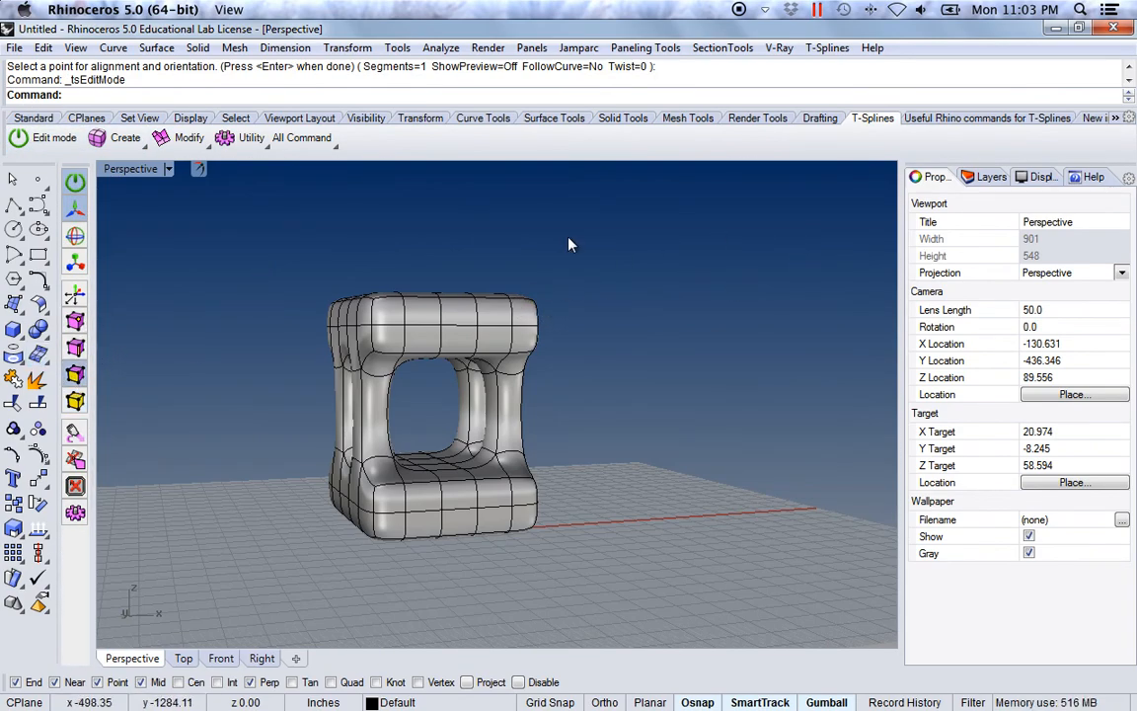
left_click_drag(289, 375, 291, 376)
left_click_drag(245, 271, 680, 426)
right_click_drag(660, 412, 445, 301)
left_click_drag(432, 280, 436, 336)
Step: Select the top and upper side faces of the upper box and scale them inward to taper its top
right_click_drag(332, 477, 659, 495)
left_click(607, 359)
right_click_drag(371, 400, 302, 315)
left_click_drag(296, 305, 660, 375)
left_click_drag(622, 295, 269, 383)
scroll(448, 399, "down", 6)
scroll(450, 399, "up", 10)
right_click_drag(586, 288, 541, 381)
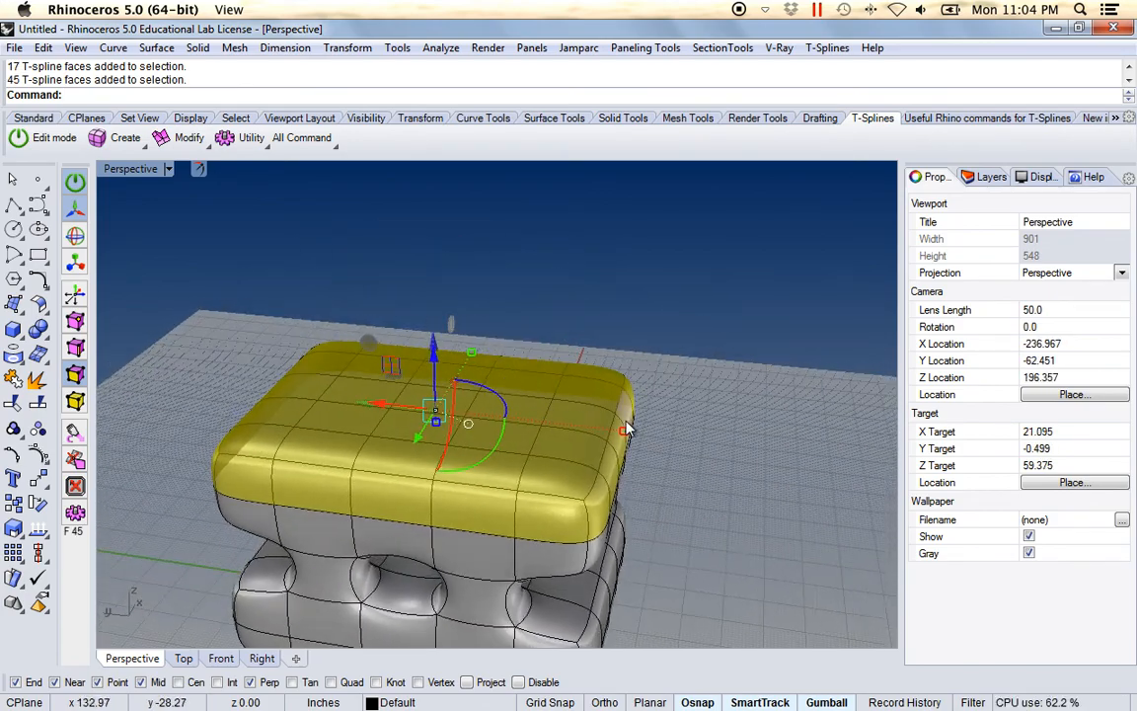
mouse_move(628, 435)
left_mouse_down()
mouse_move(584, 430)
mouse_move(577, 446)
mouse_move(546, 449)
left_mouse_up()
right_click_drag(599, 477, 551, 470)
Step: Select the underside faces of the lower box and scale them inward to taper its base
left_click_drag(227, 483, 796, 446)
left_click_drag(502, 395, 500, 469)
right_click_drag(689, 491, 606, 498)
left_click_drag(597, 497, 520, 482, "shift")
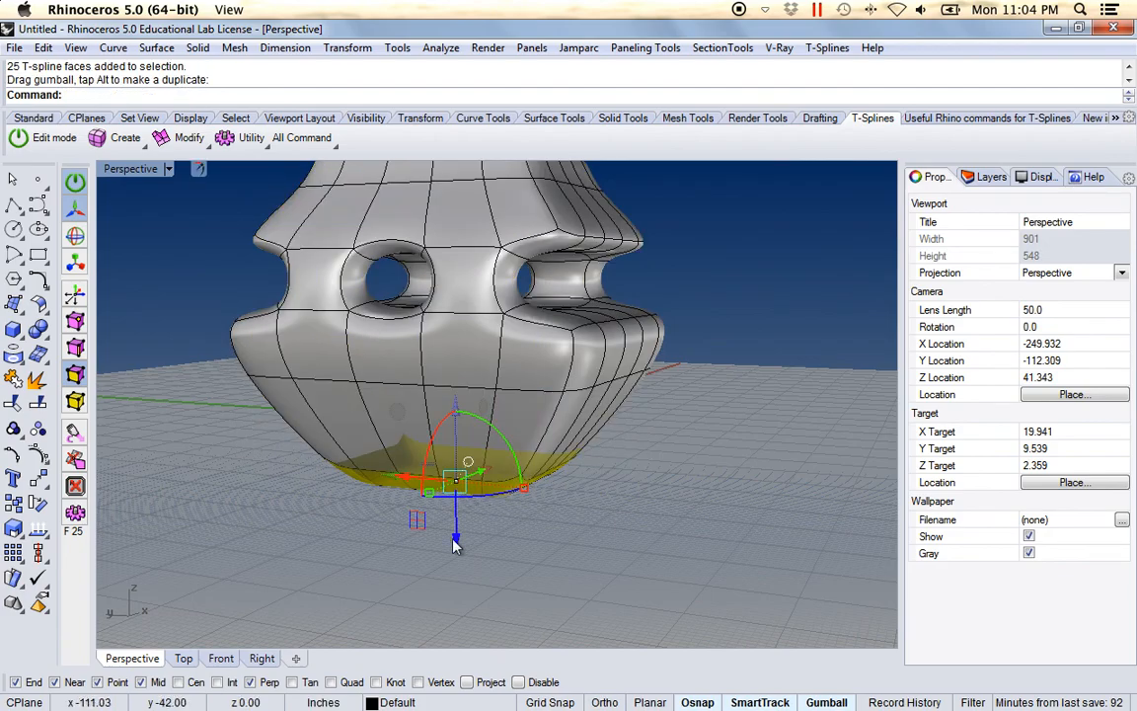
Step: Move the selected underside faces up to flatten the base of the lower box, and leave edit mode
left_click_drag(459, 548, 459, 506)
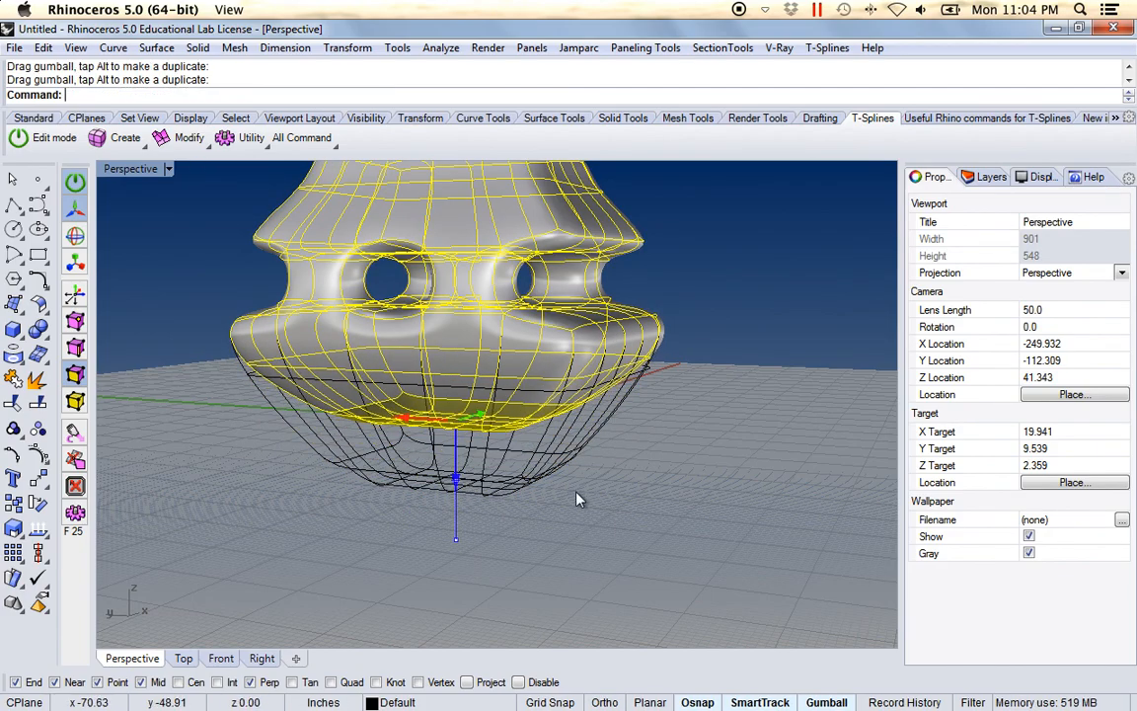
right_click_drag(583, 506, 594, 545, "shift")
right_click_drag(597, 523, 680, 521)
key("Escape")
key("Escape")
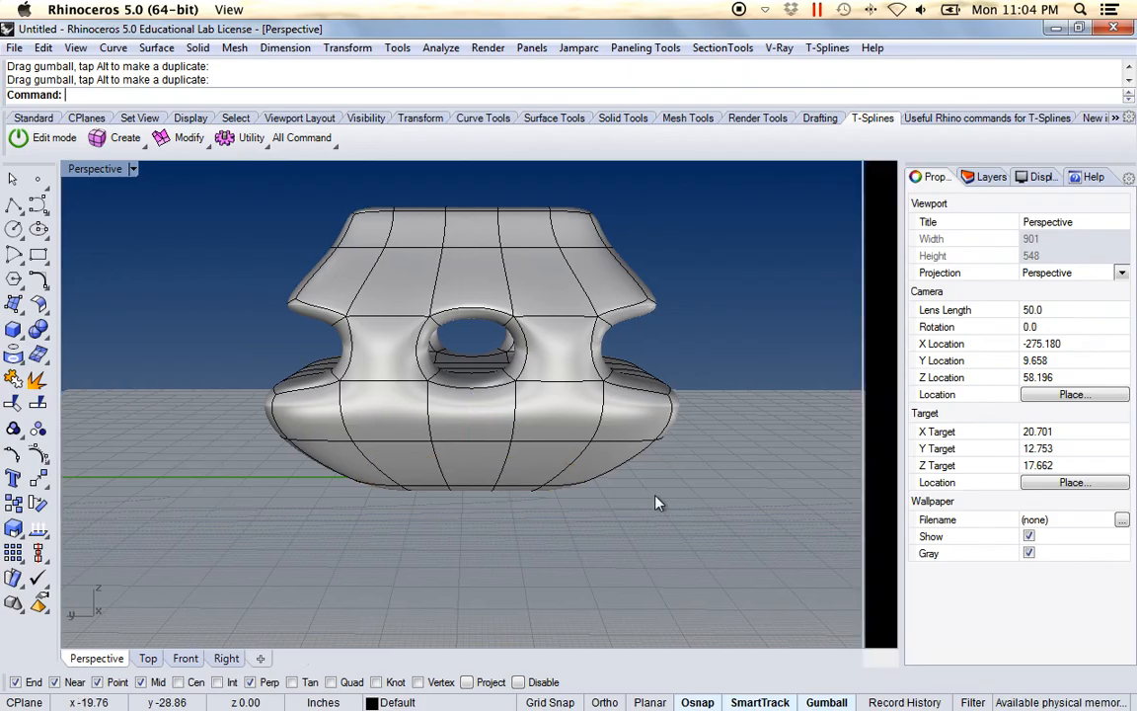
right_click_drag(408, 408, 500, 427)
right_click_drag(496, 460, 573, 406)
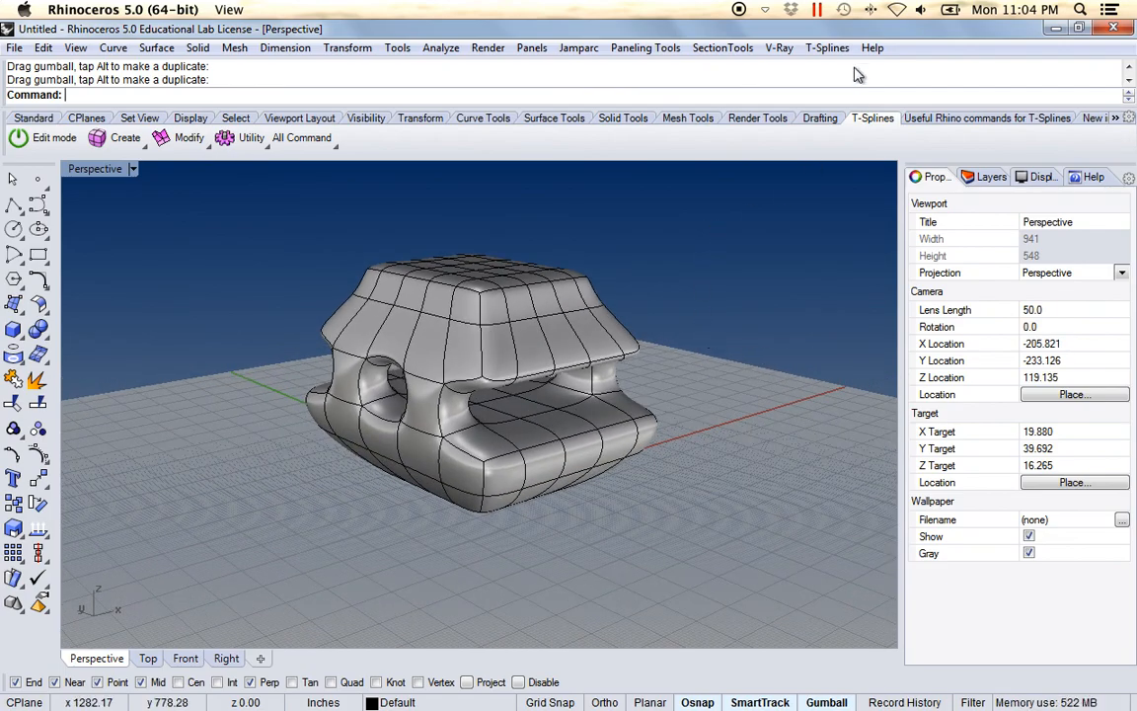